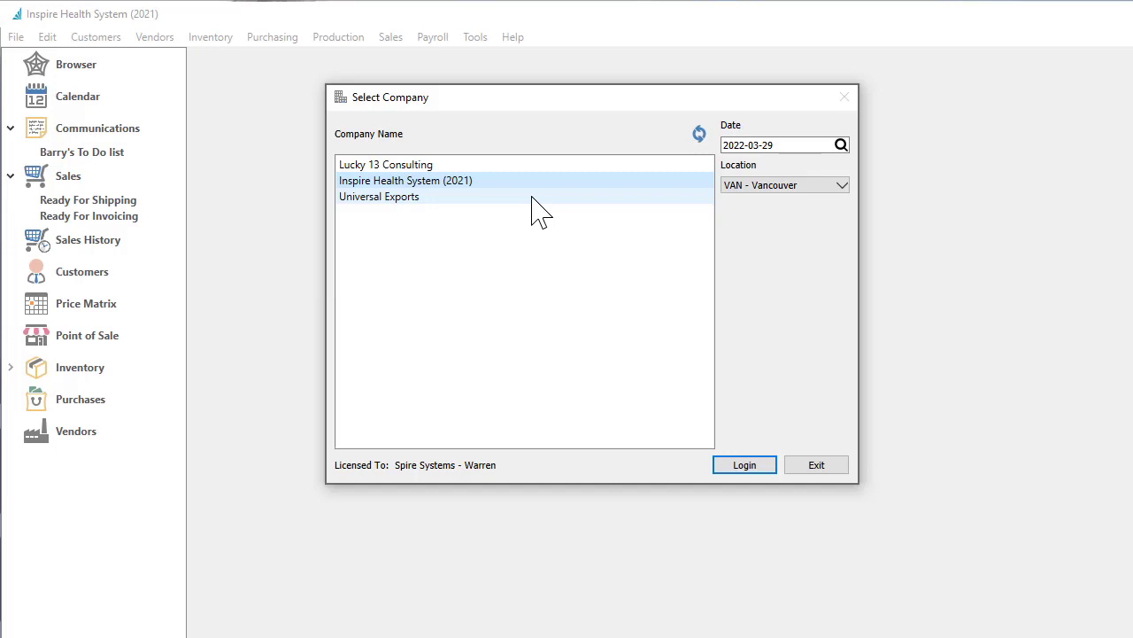
# Check the available locations and log in to Inspire Health System (2021).
pyautogui.click(841, 187)
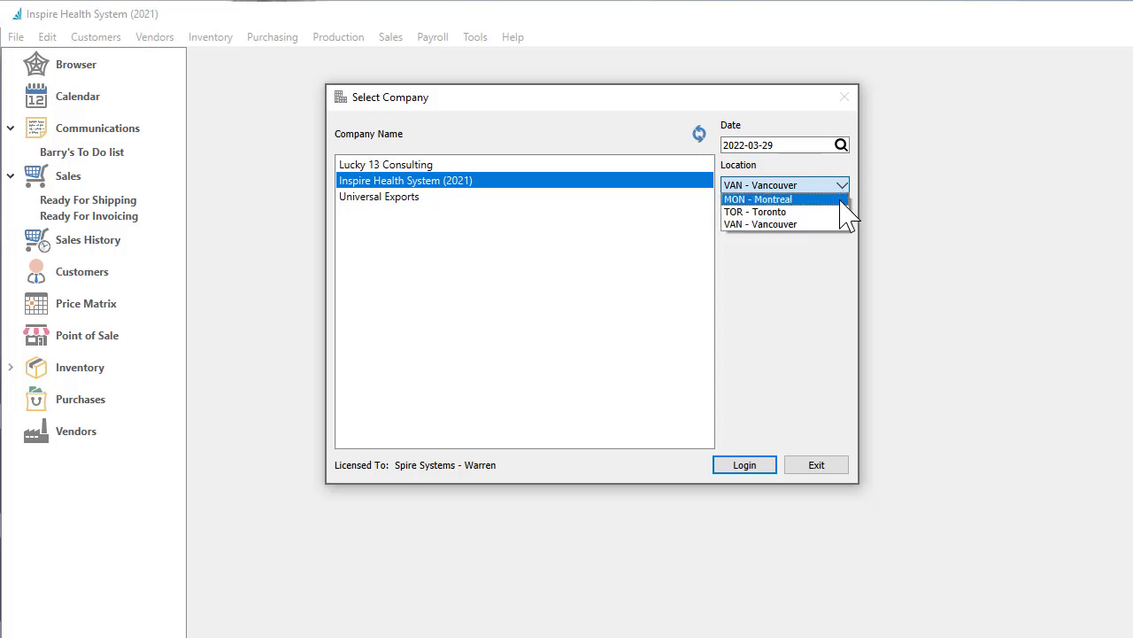
pyautogui.click(759, 464)
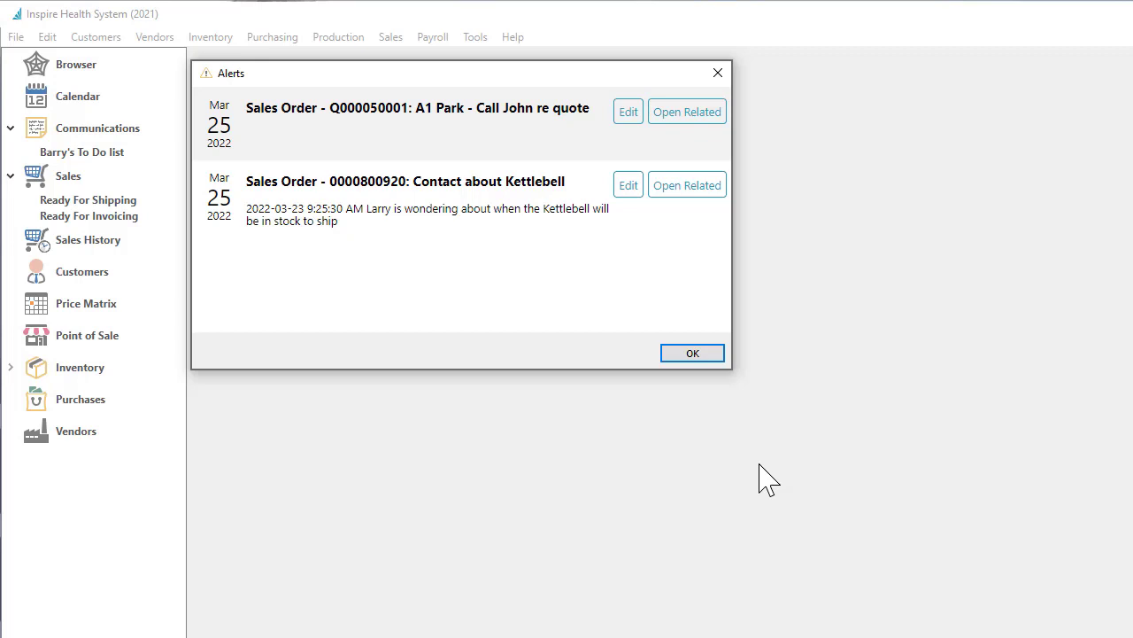
# Open the Kettlebell follow-up note from the alerts, then its related sales order.
pyautogui.click(629, 197)
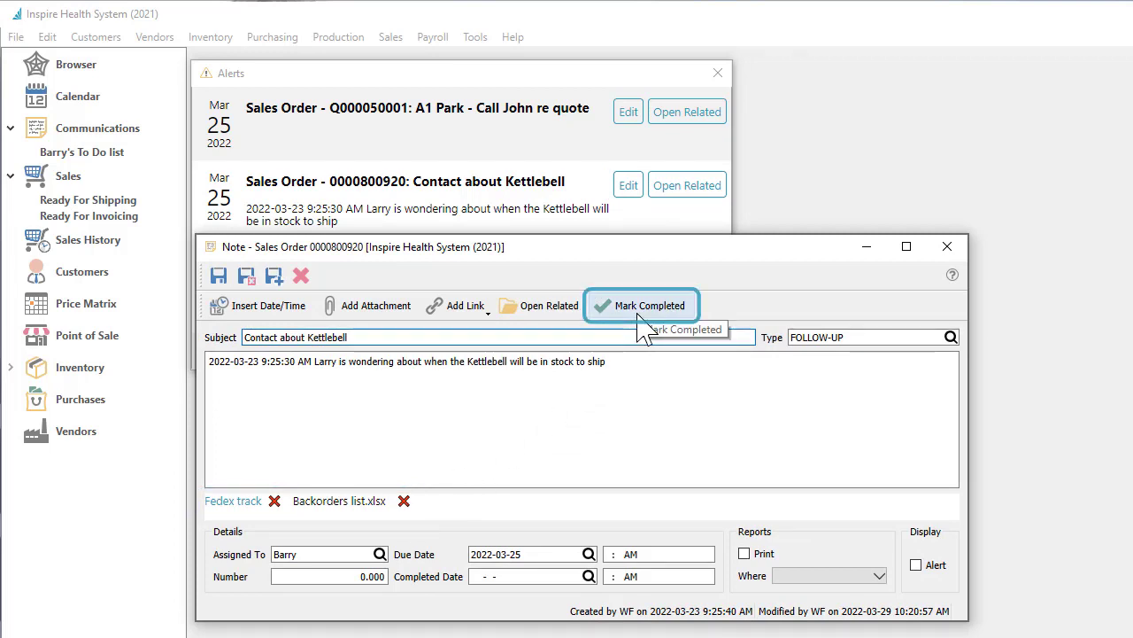
pyautogui.click(664, 197)
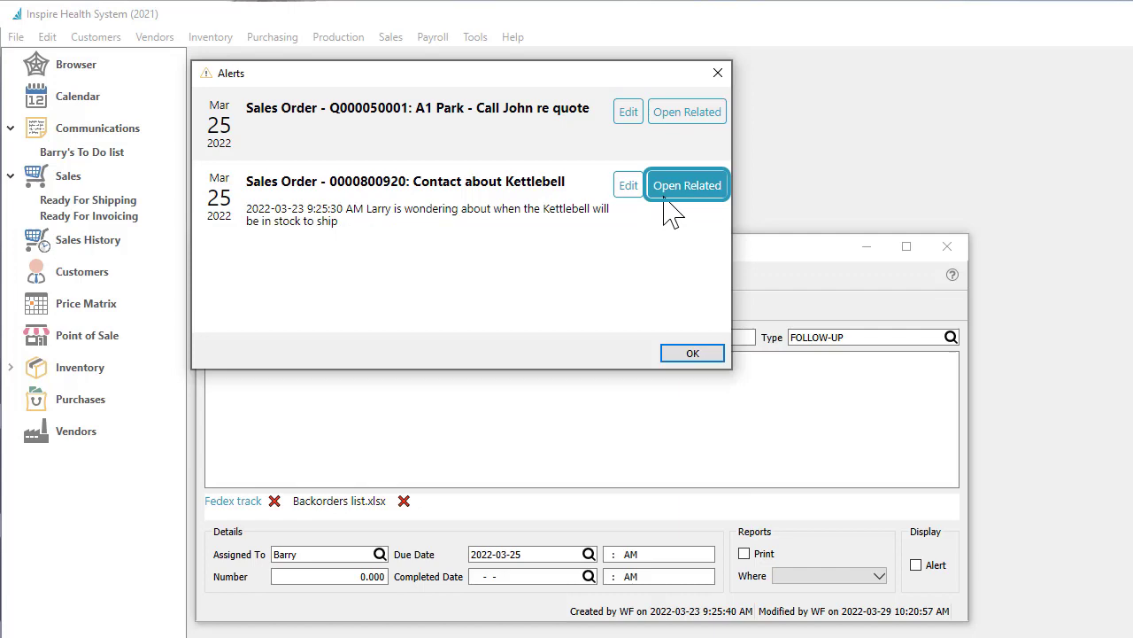
pyautogui.click(665, 197)
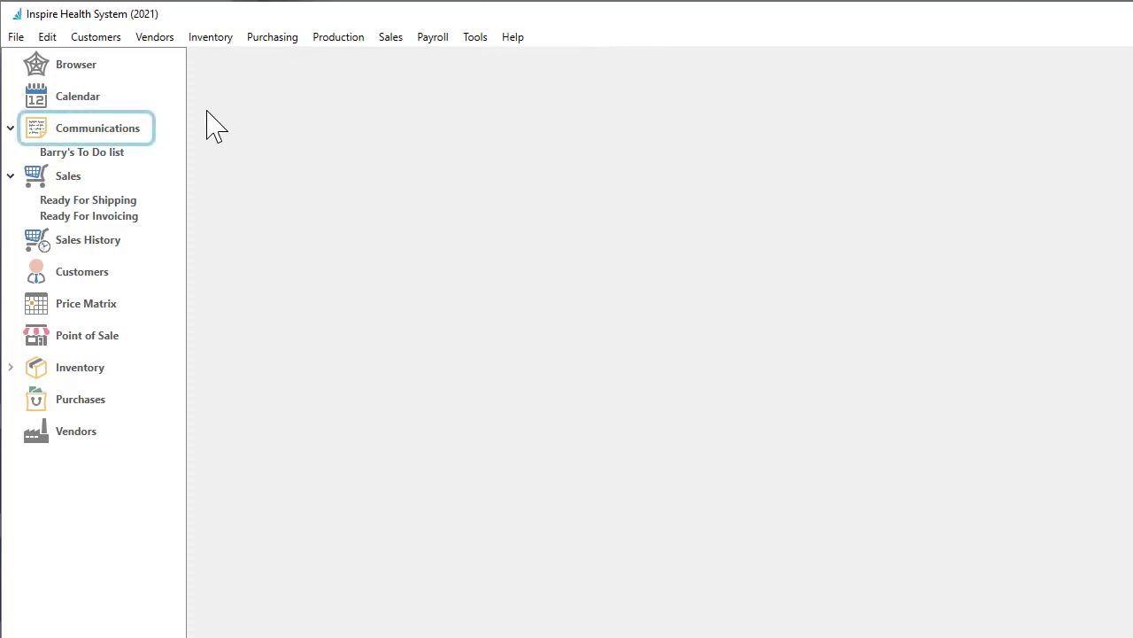
# Open Communications and filter it to Barry's To Do list of three sales orders.
pyautogui.click(133, 136)
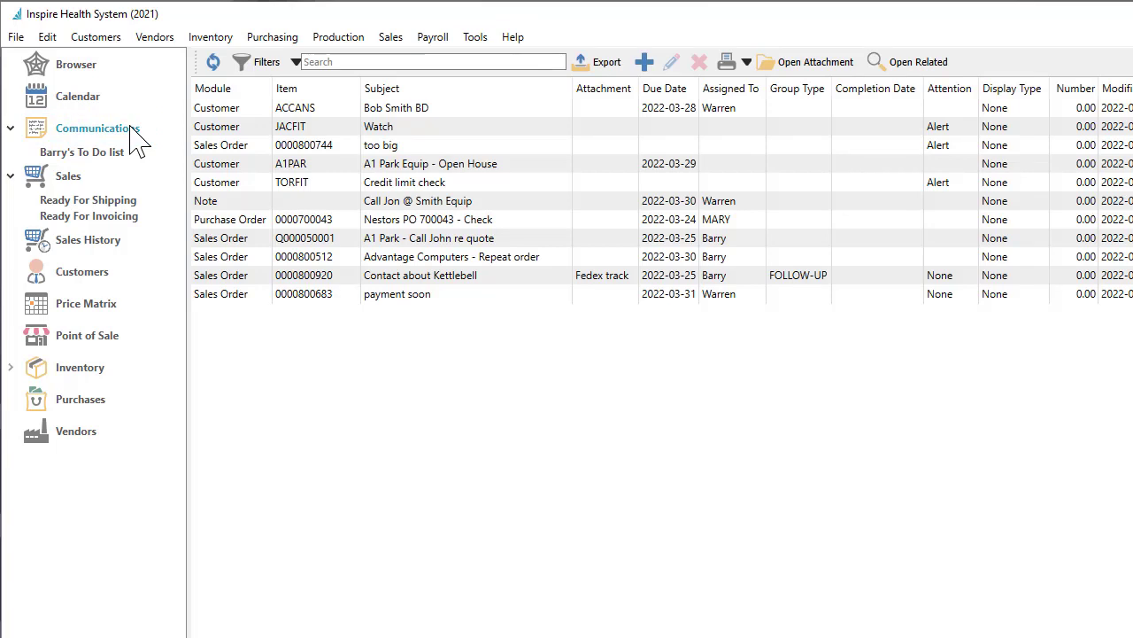
pyautogui.click(118, 153)
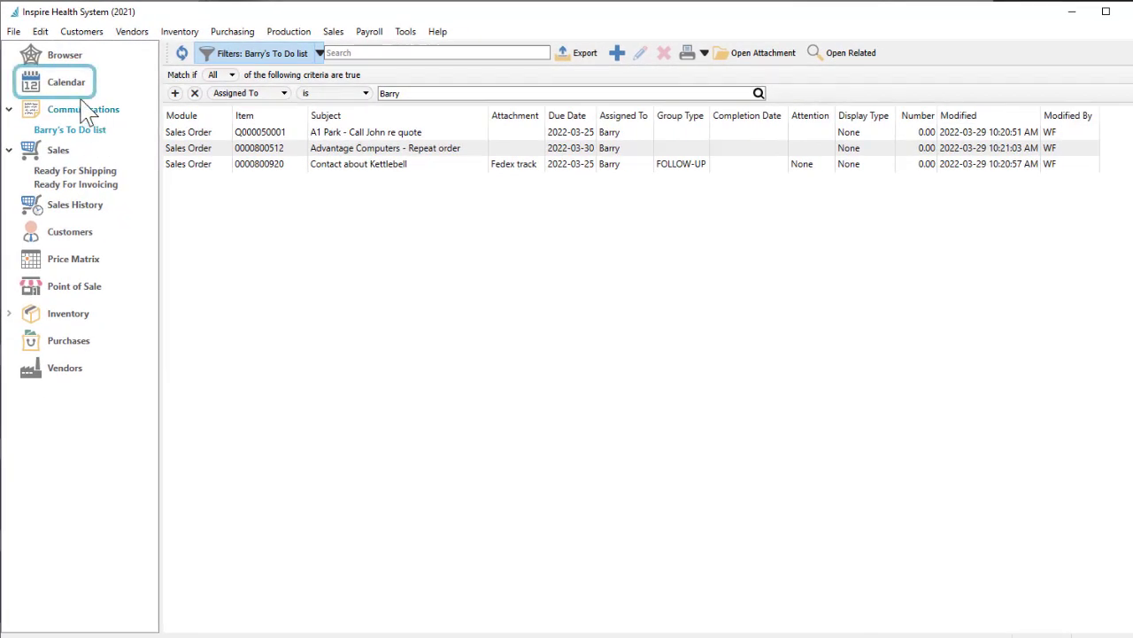
# On the March calendar, check off the A1 Park quote call due Friday March 25.
pyautogui.click(79, 90)
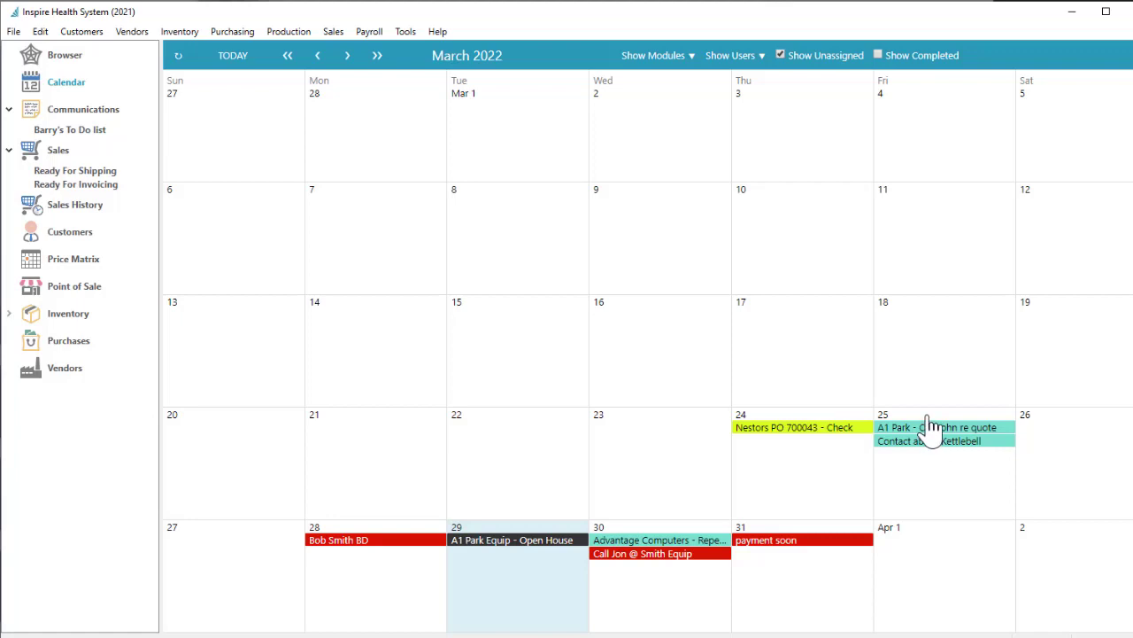
pyautogui.click(931, 428)
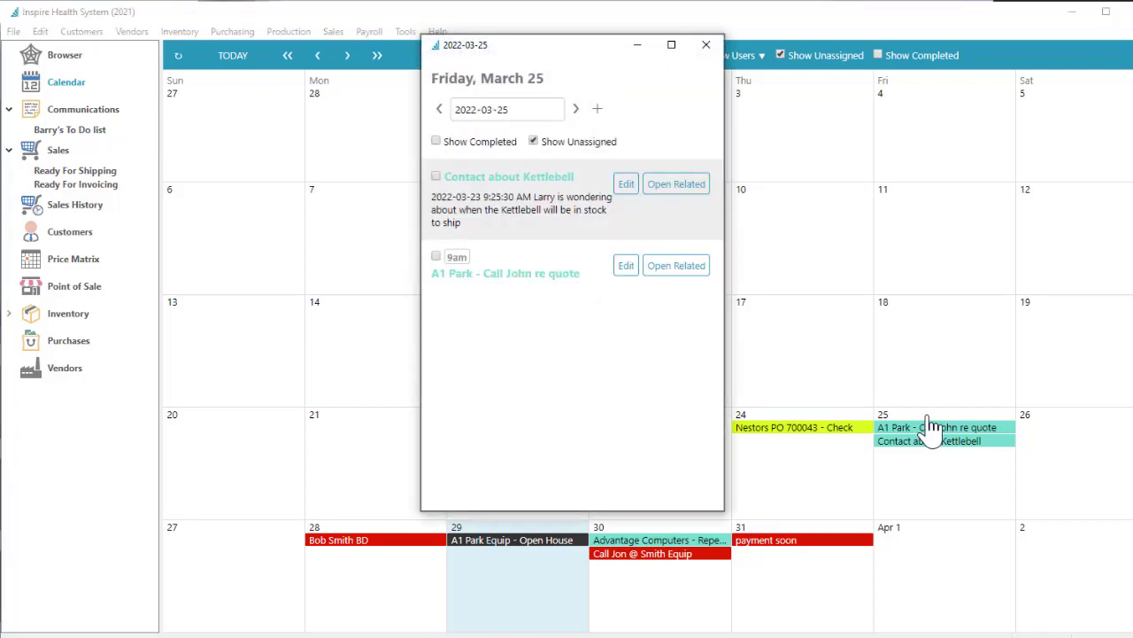
pyautogui.click(436, 256)
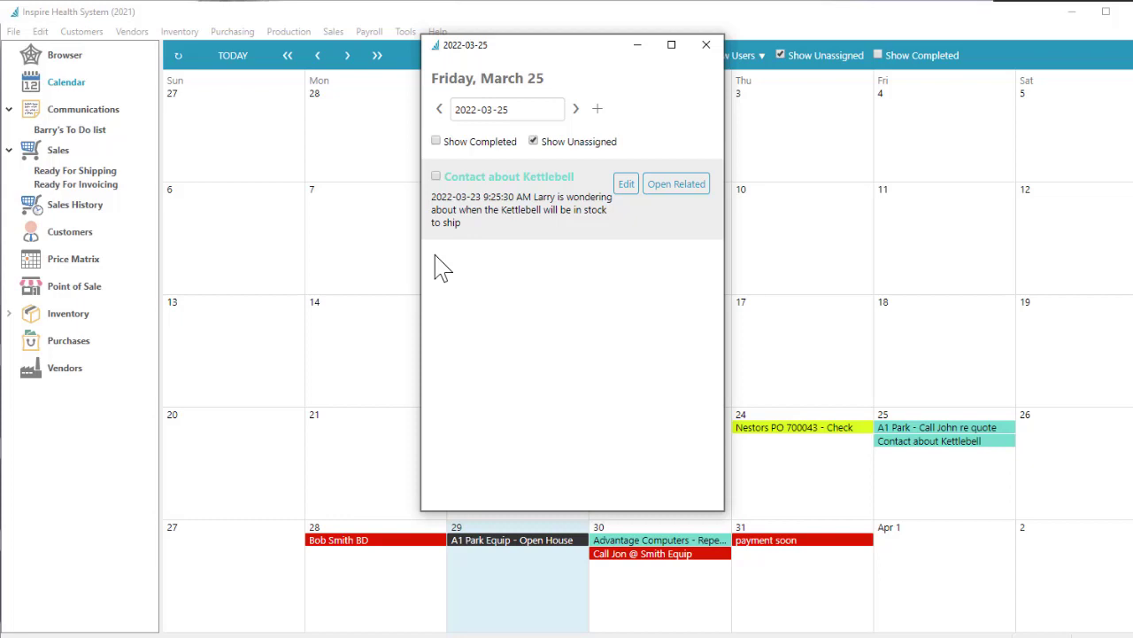
# Look over the built-in website and Gmail login page, then bring up the Sales Orders list.
pyautogui.click(85, 62)
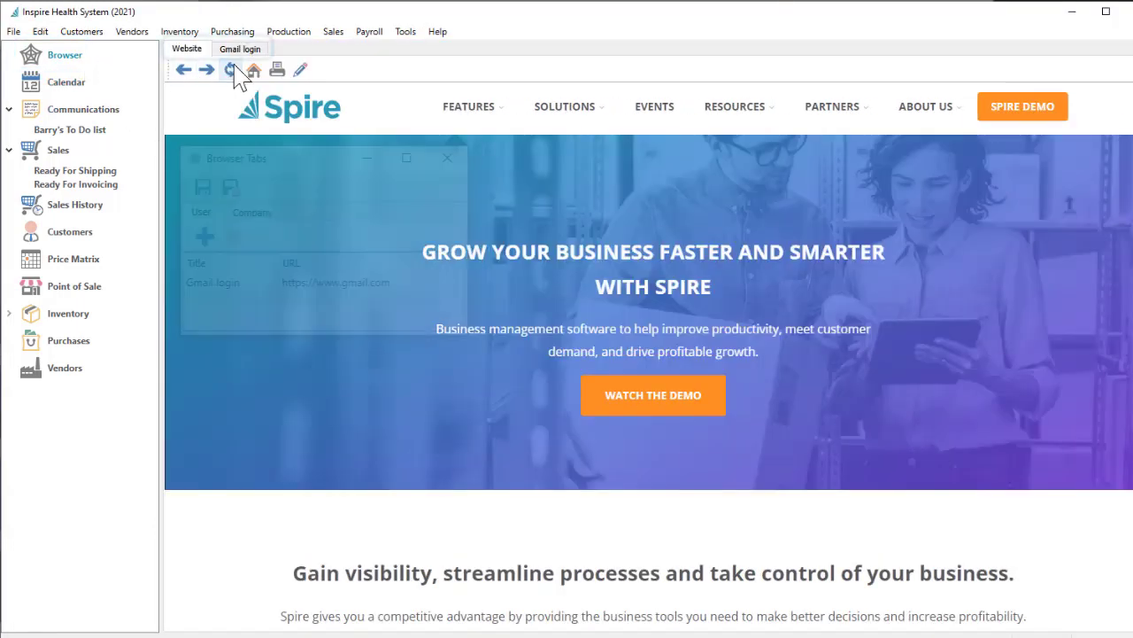
pyautogui.click(239, 51)
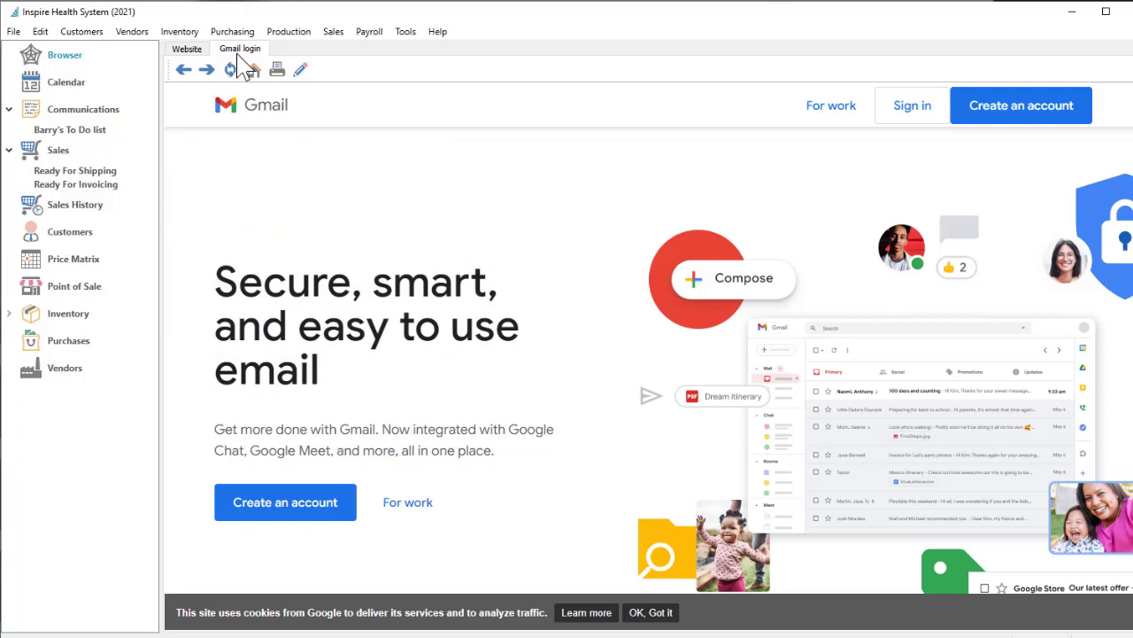
pyautogui.click(74, 152)
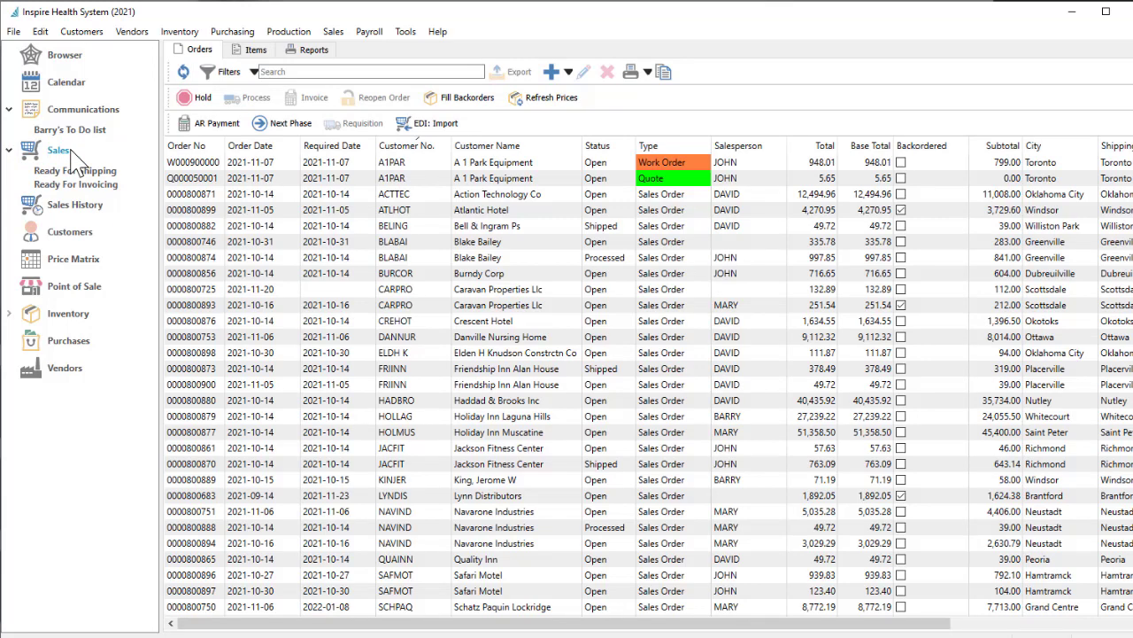
# Add a Phase column between Subtotal and City and hide the Base Total column.
pyautogui.rightClick(558, 148)
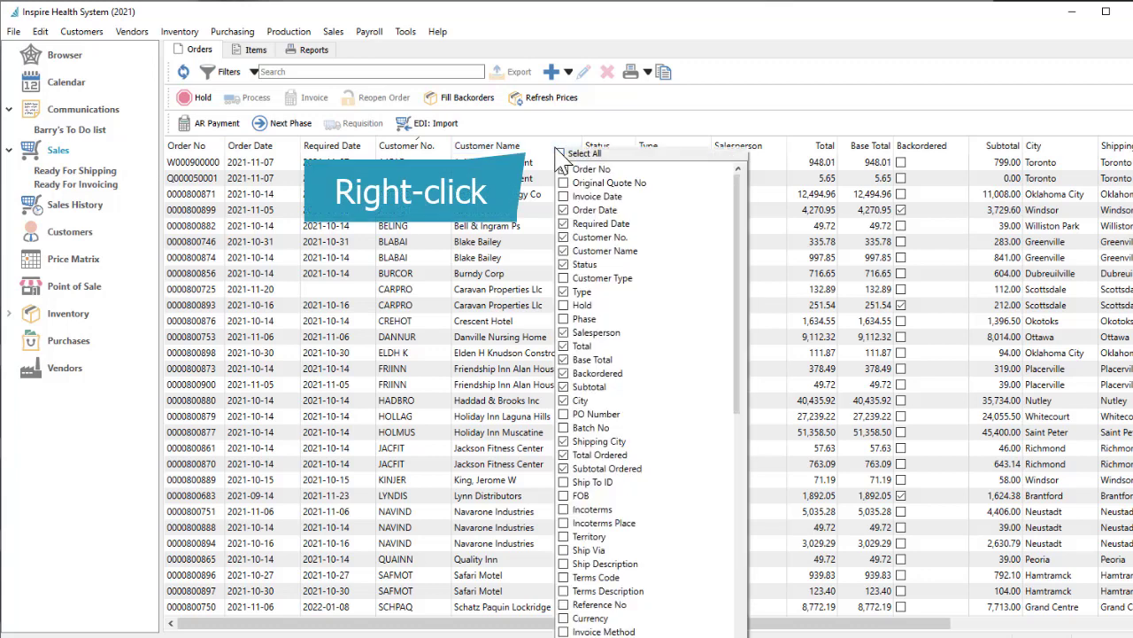
pyautogui.click(563, 319)
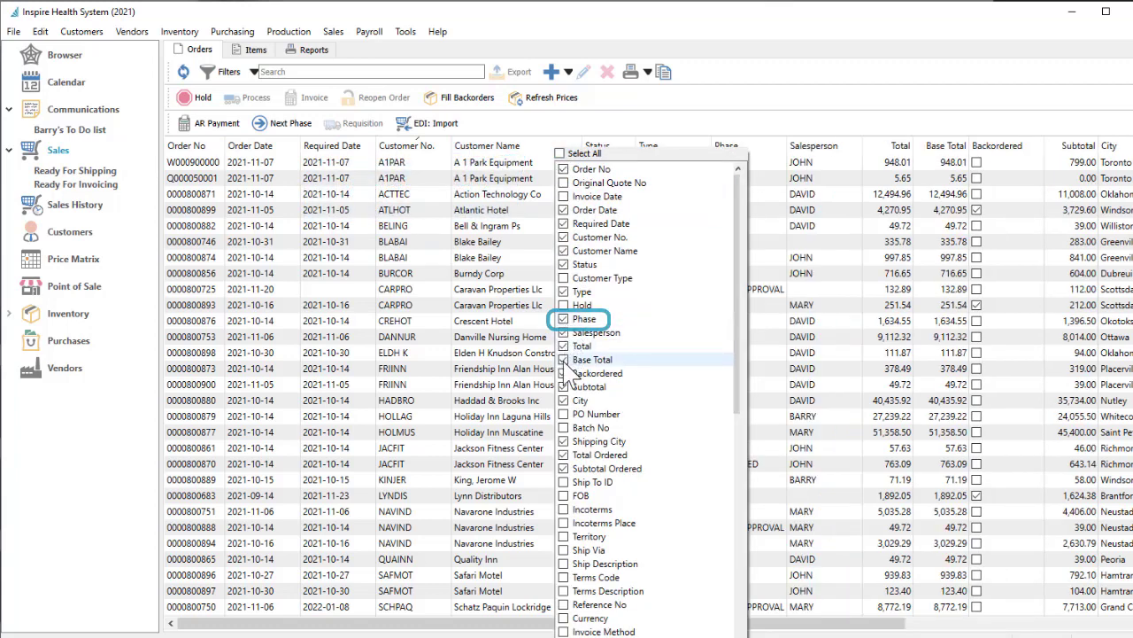
pyautogui.click(563, 360)
pyautogui.click(602, 128)
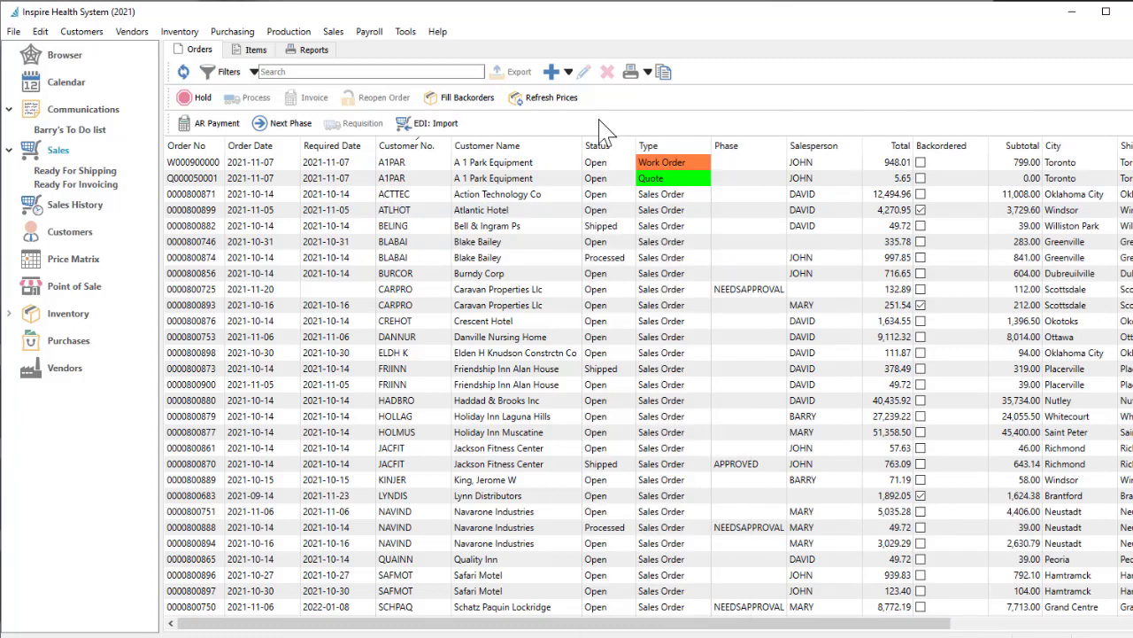
pyautogui.moveTo(730, 149); pyautogui.dragTo(1038, 151)
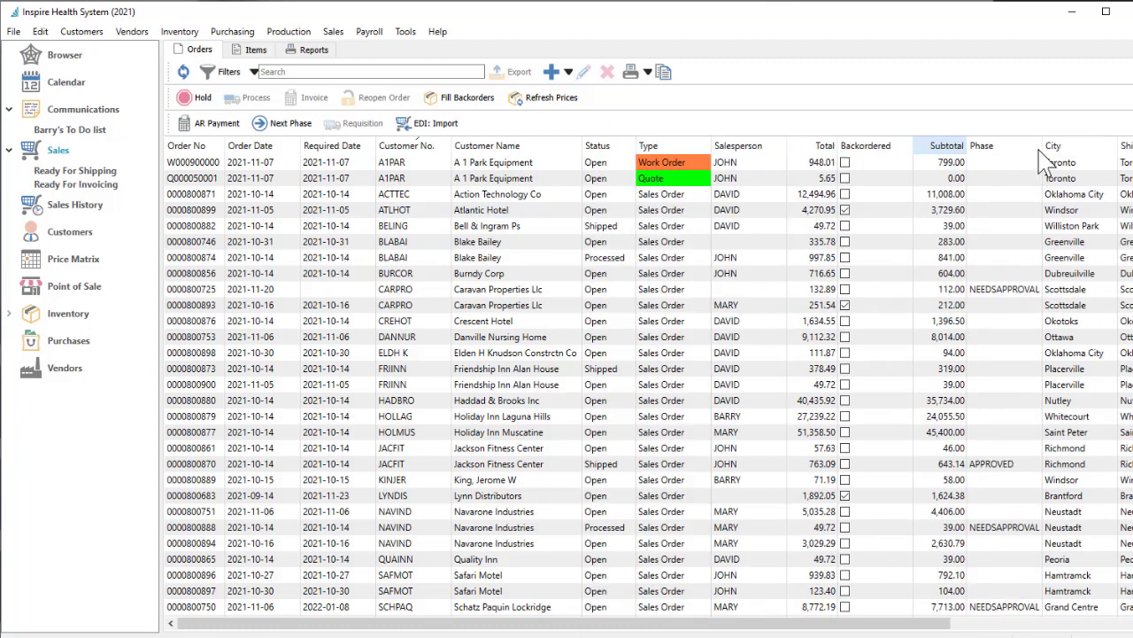
# Create a new sales order for customer TORFIT (Toronto Fitness Place), dismissing the credit-limit alert.
pyautogui.click(568, 72)
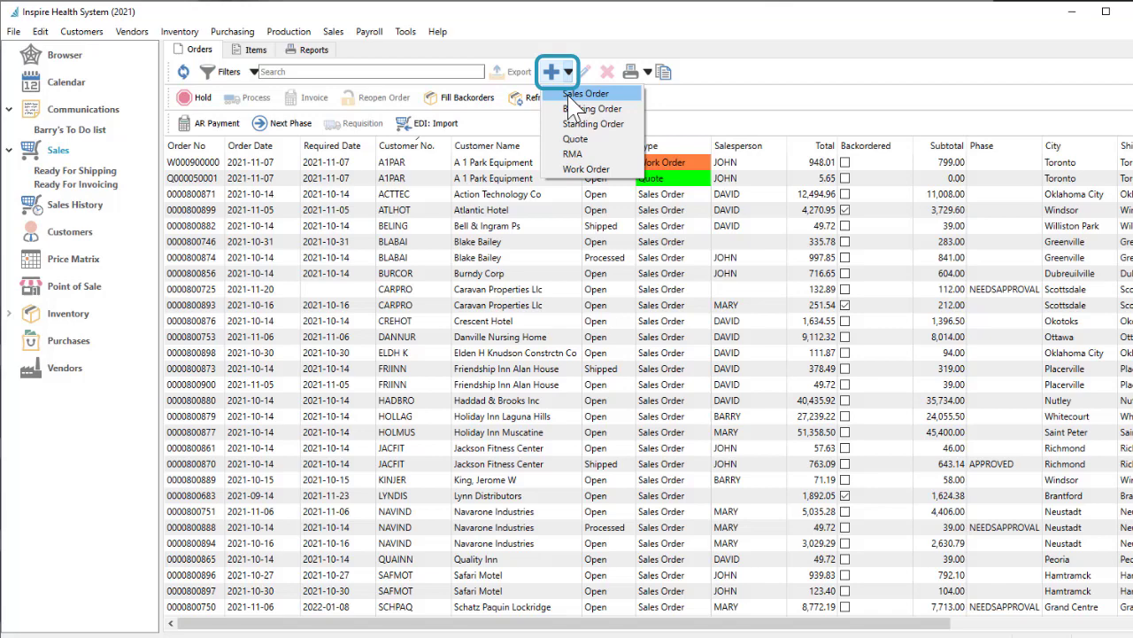
pyautogui.click(571, 96)
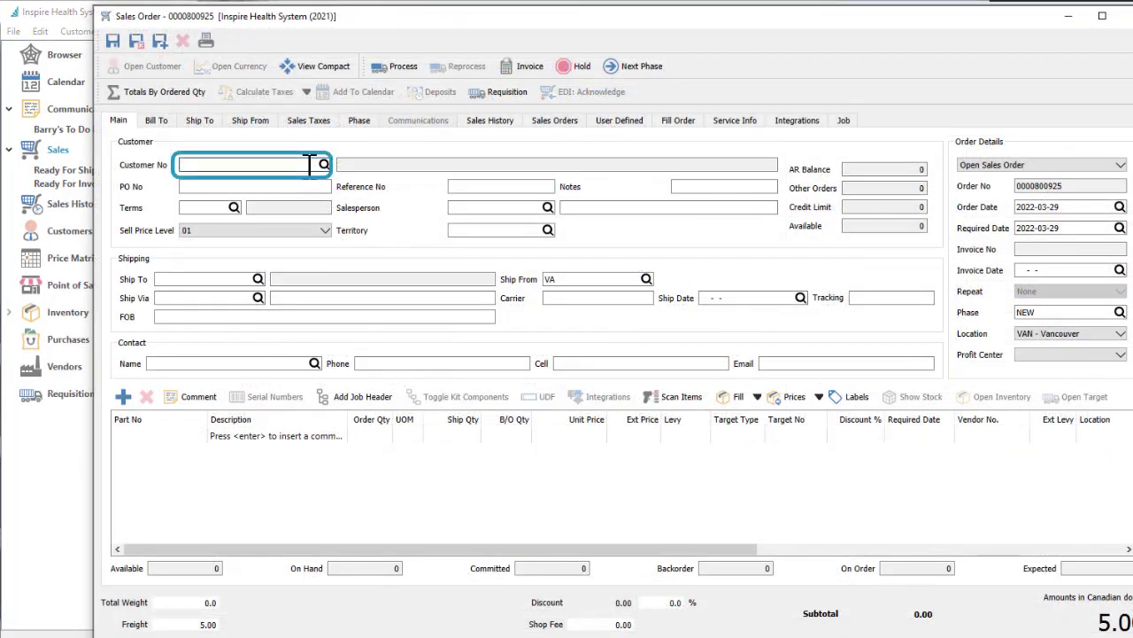
pyautogui.write('TOR')
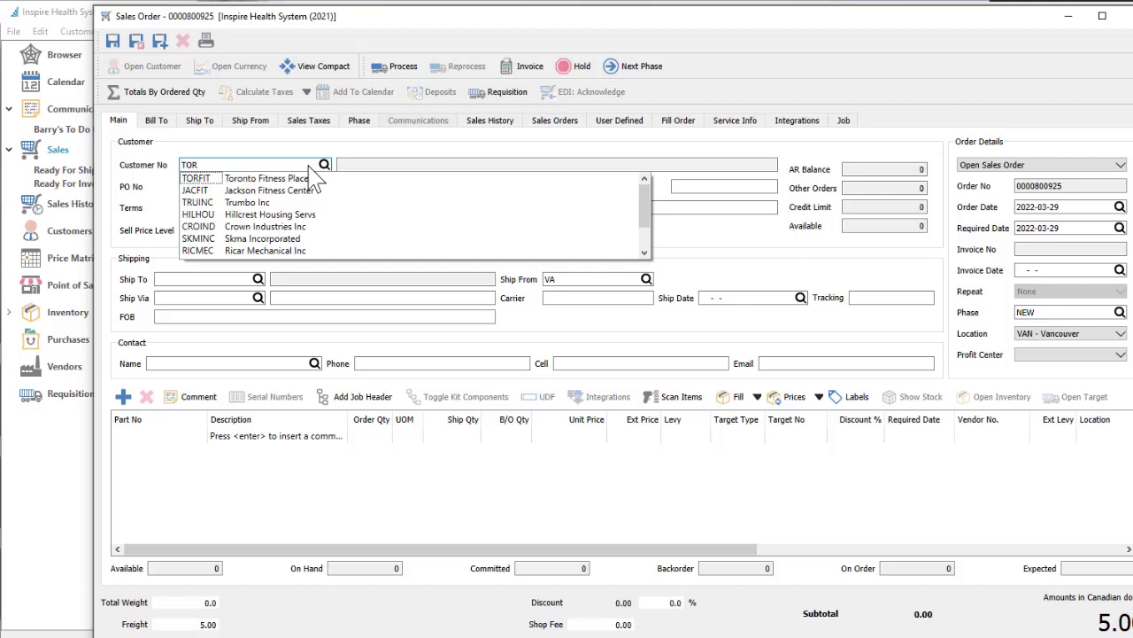
pyautogui.click(326, 178)
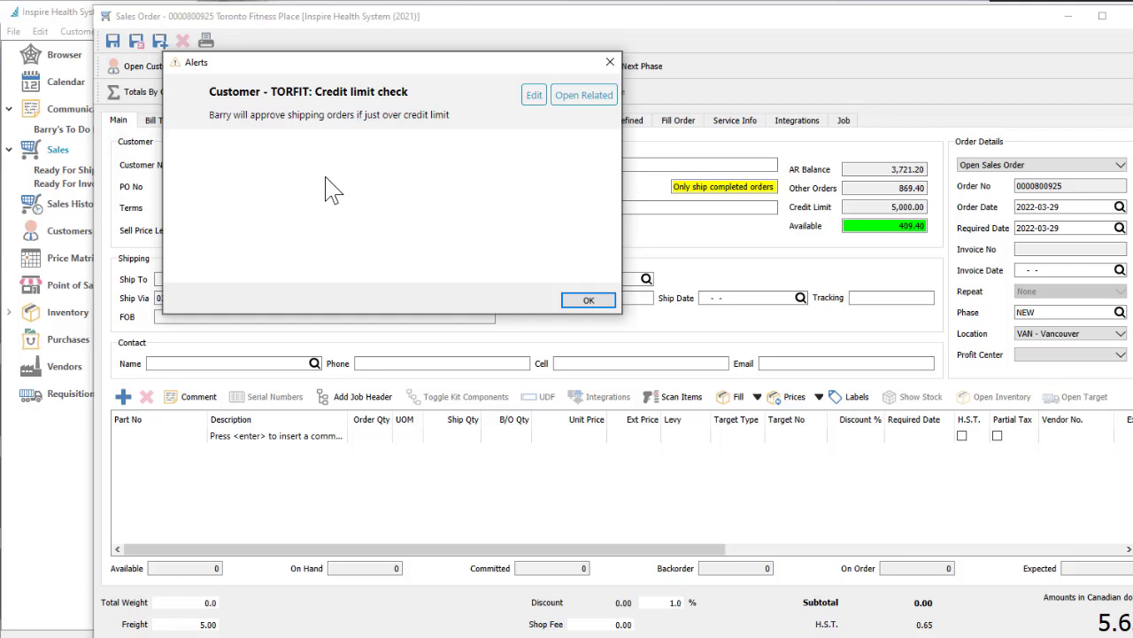
pyautogui.click(569, 306)
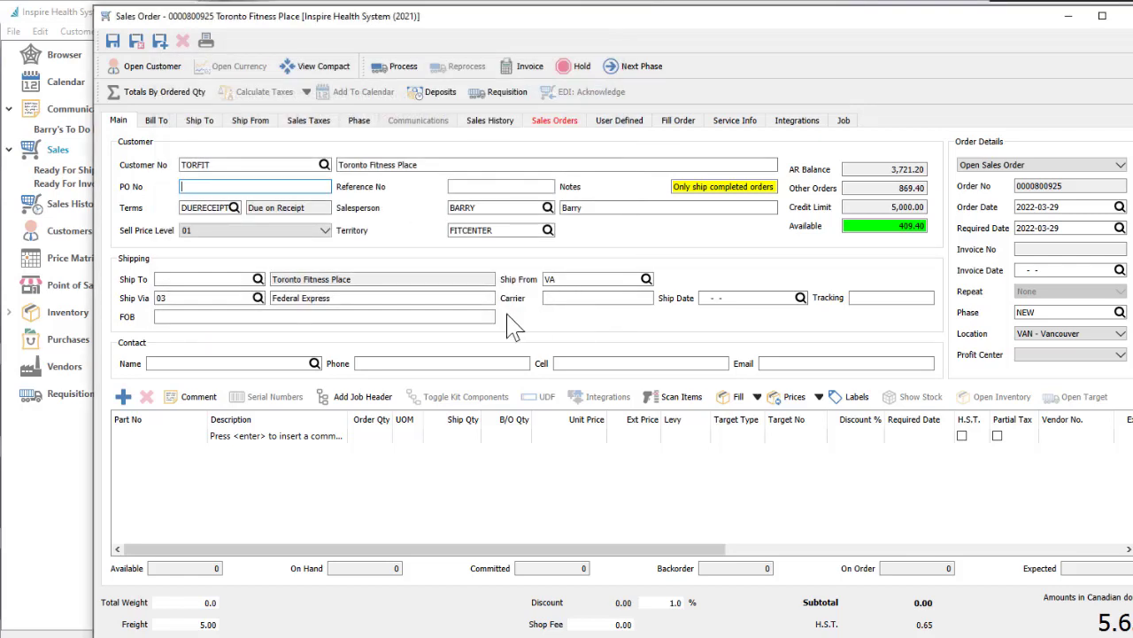
# Add 2 ACME Medicine Balls (ACMFITMB) at 55.00 each with the ECO levy, subtotal 120.00.
pyautogui.click(199, 445)
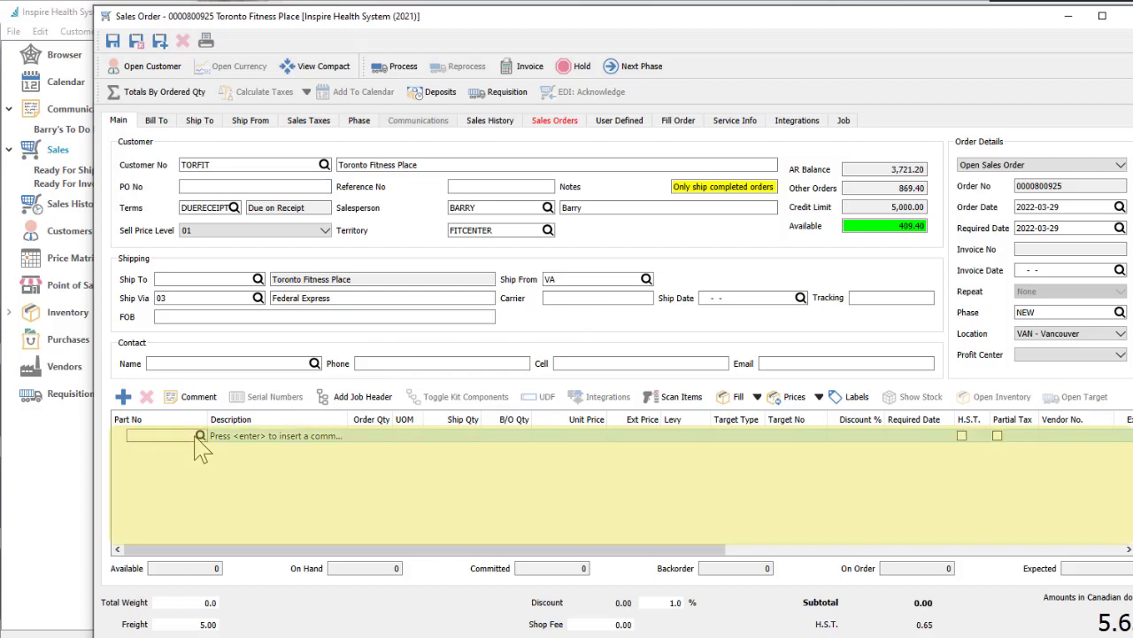
pyautogui.write('ACM')
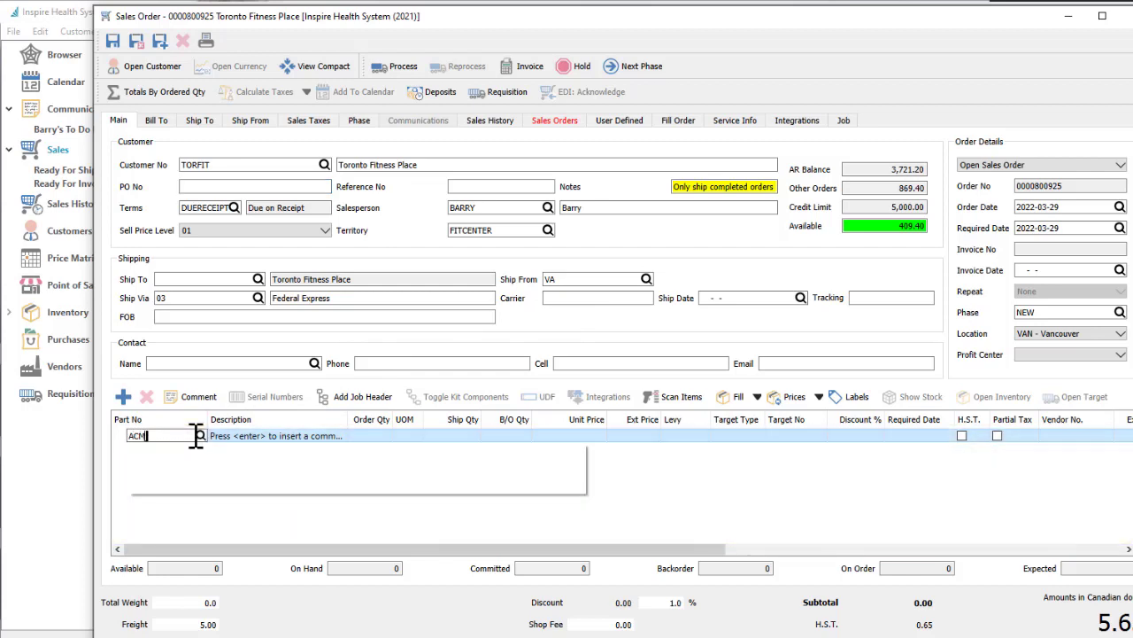
pyautogui.press('Down')
pyautogui.press('Down')
pyautogui.press('Down')
pyautogui.press('Return')
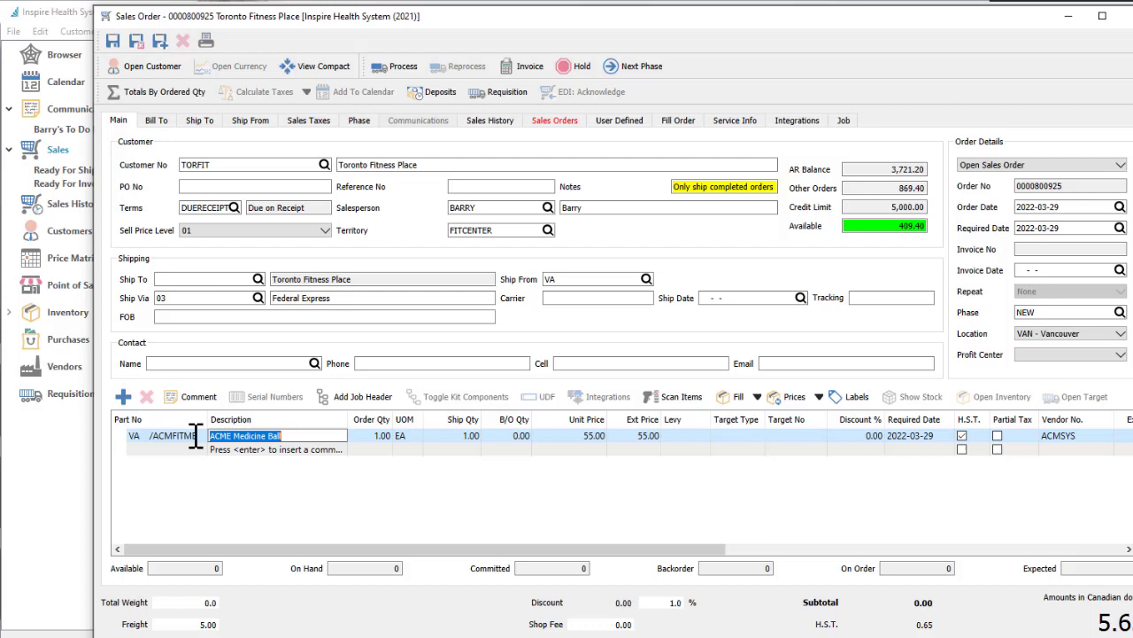
pyautogui.press('Tab')
pyautogui.write('2')
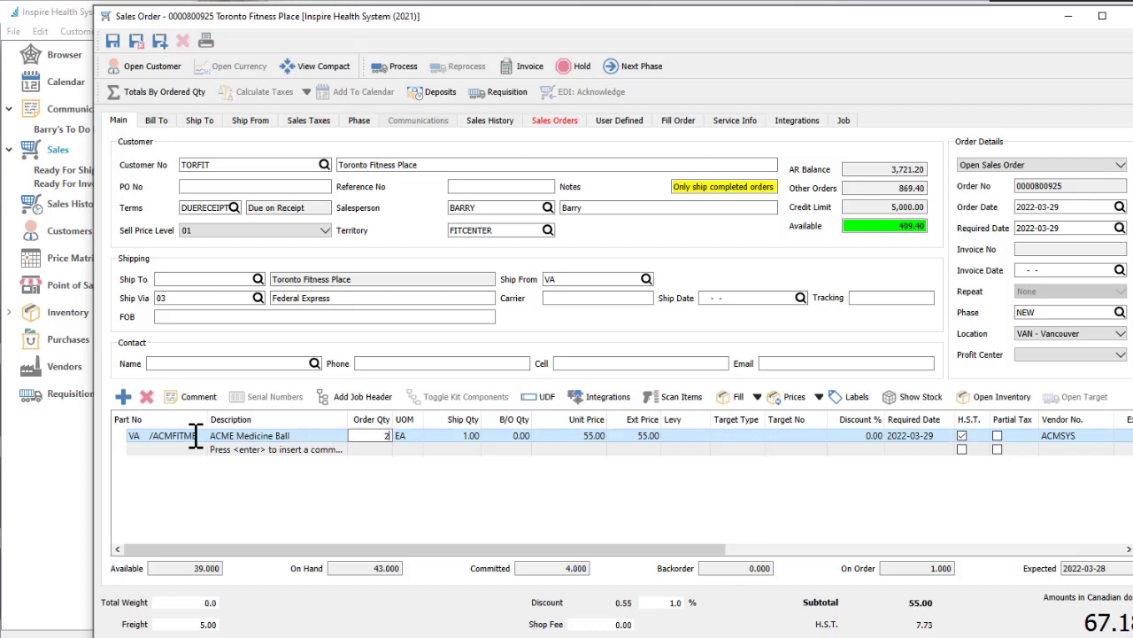
pyautogui.press('Tab')
pyautogui.press('Tab')
pyautogui.press('Tab')
pyautogui.press('Tab')
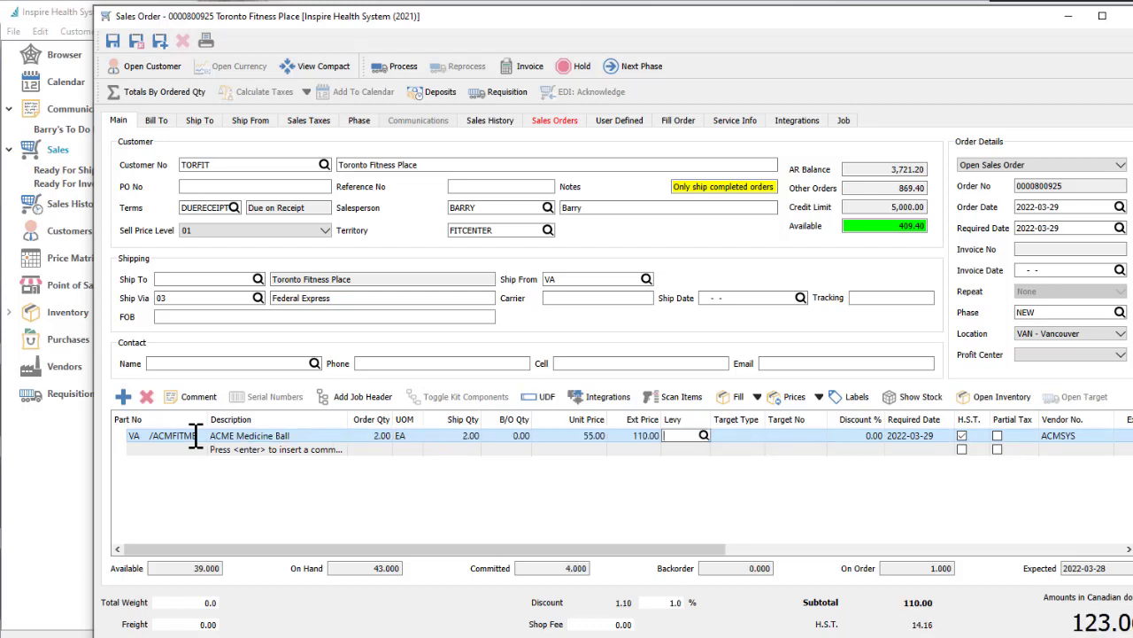
pyautogui.press('F9')
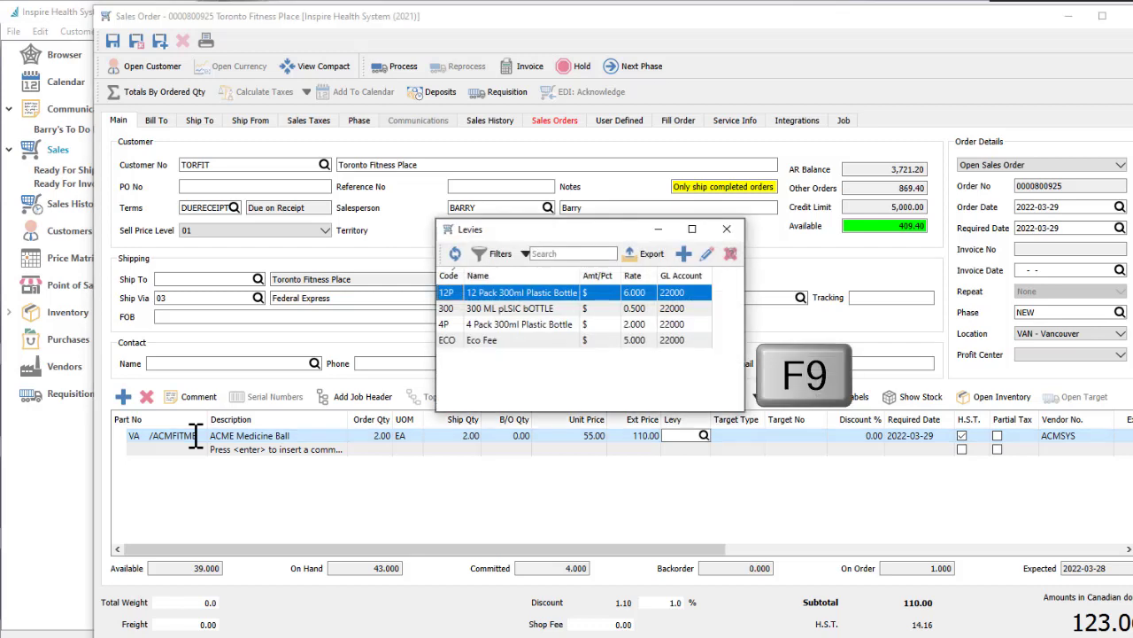
pyautogui.press('Down')
pyautogui.press('Down')
pyautogui.press('Down')
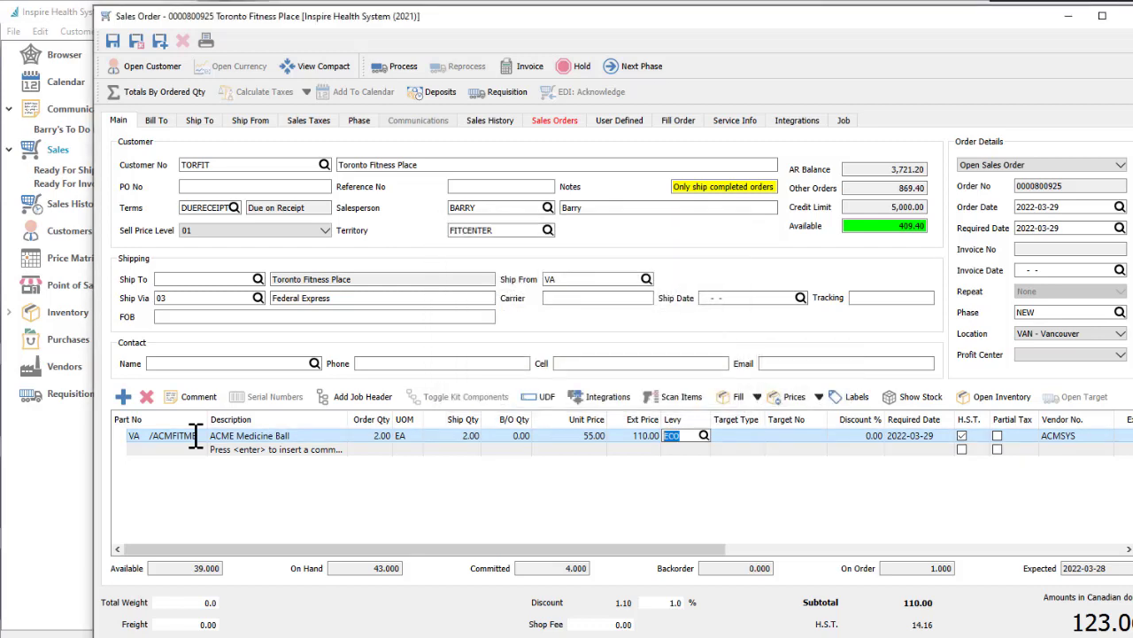
pyautogui.press('Return')
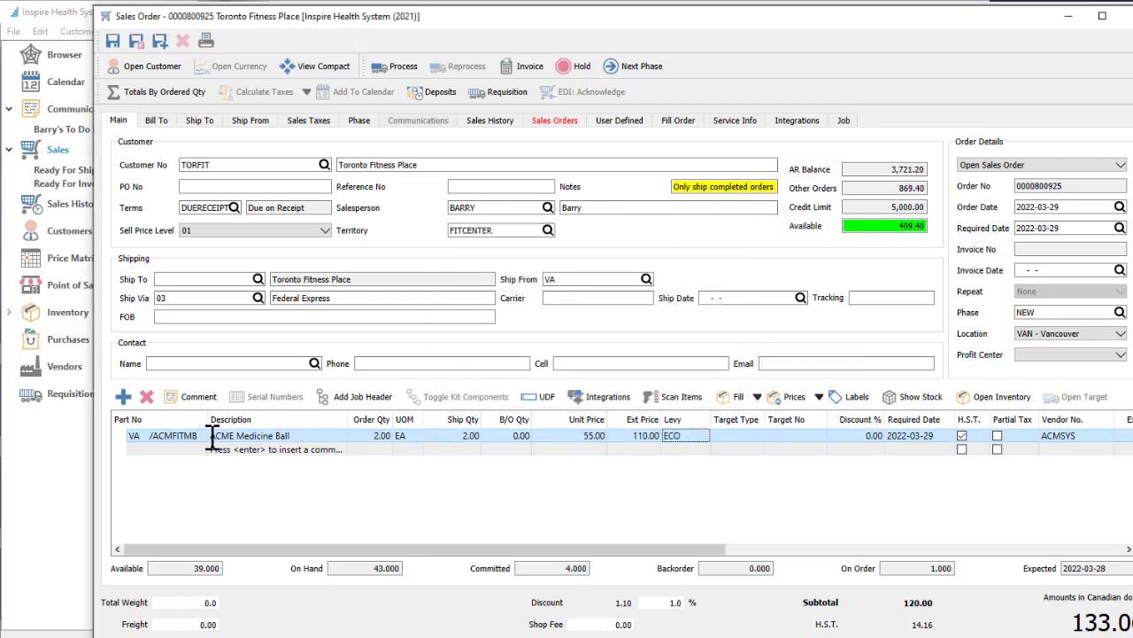
pyautogui.press('Down')
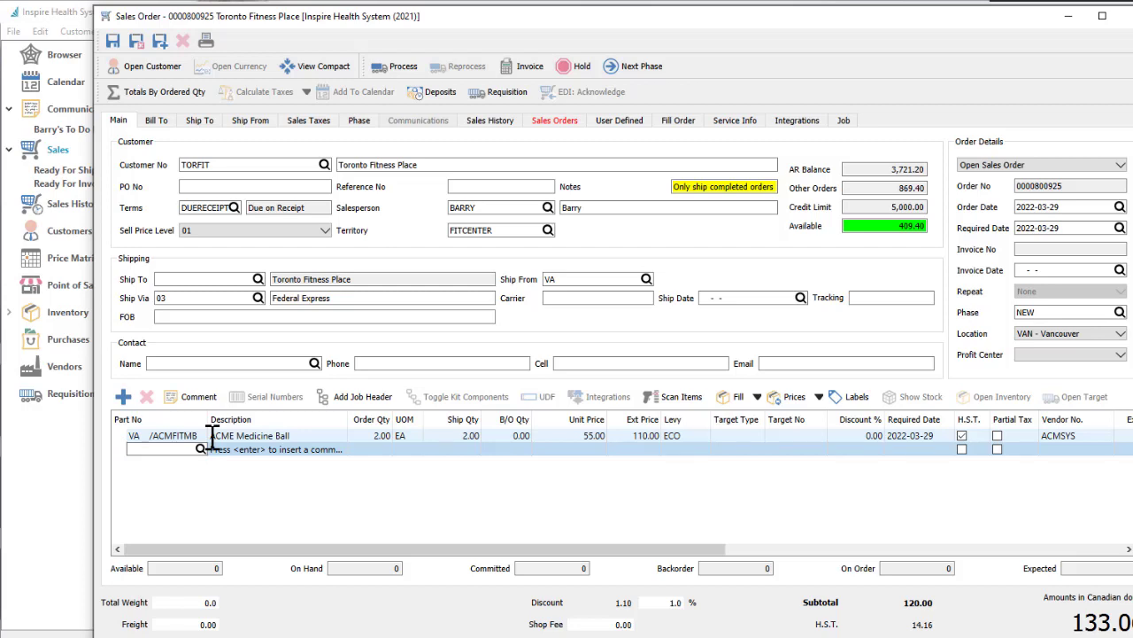
# Add the ACME Jump Rope (ACMFITJR) with its InSpire Dumbbell 20 component at 16.00.
pyautogui.write('ACMFIT')
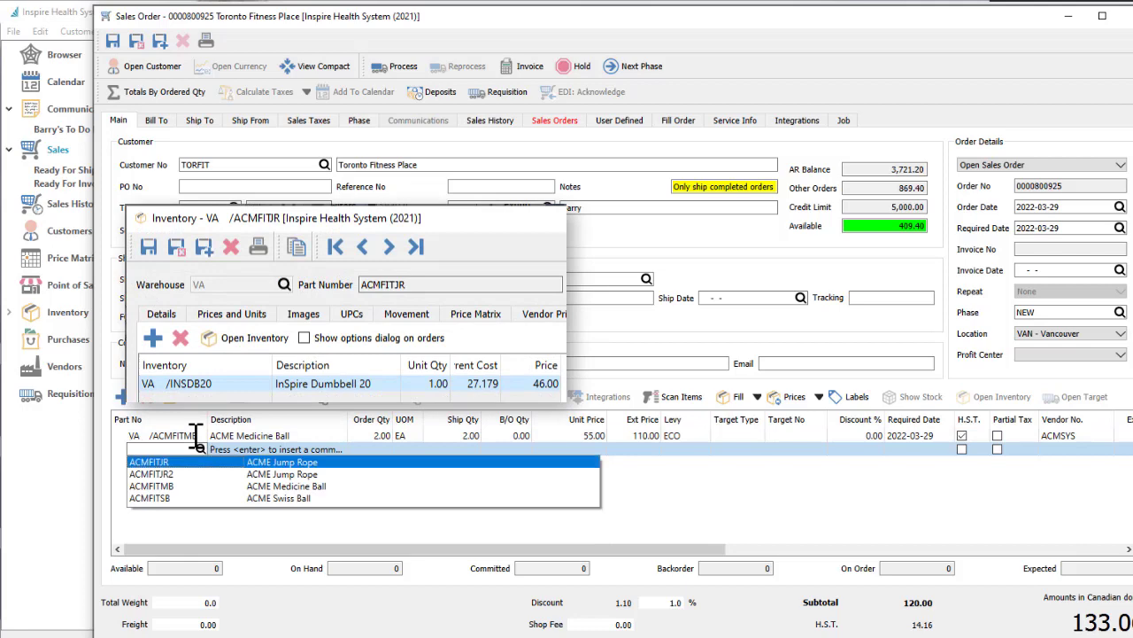
pyautogui.press('Return')
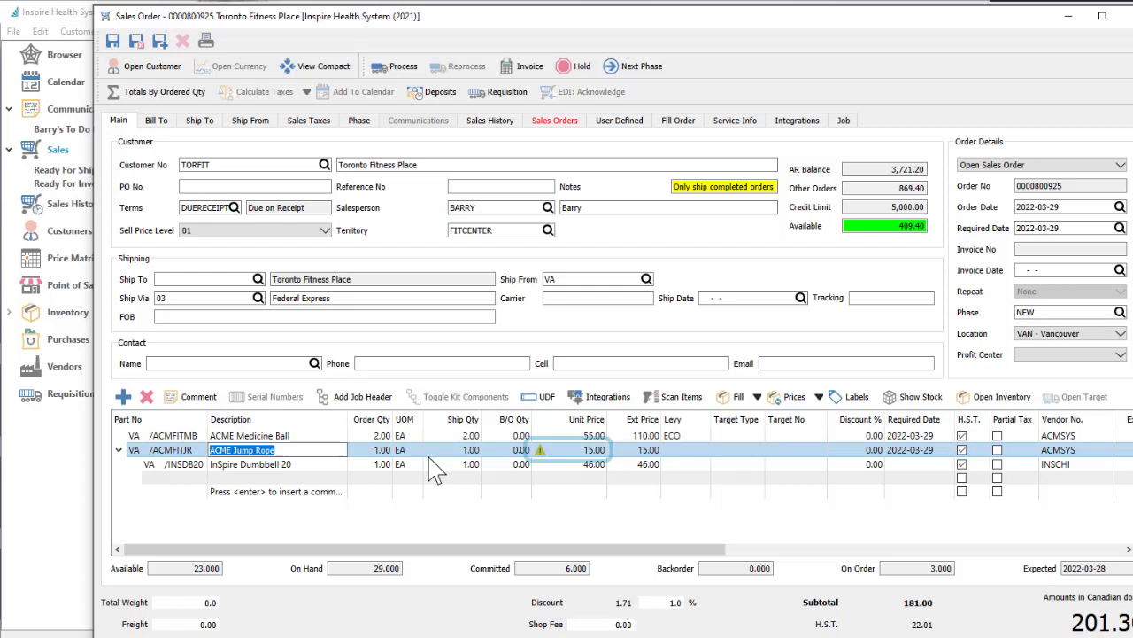
pyautogui.click(567, 457)
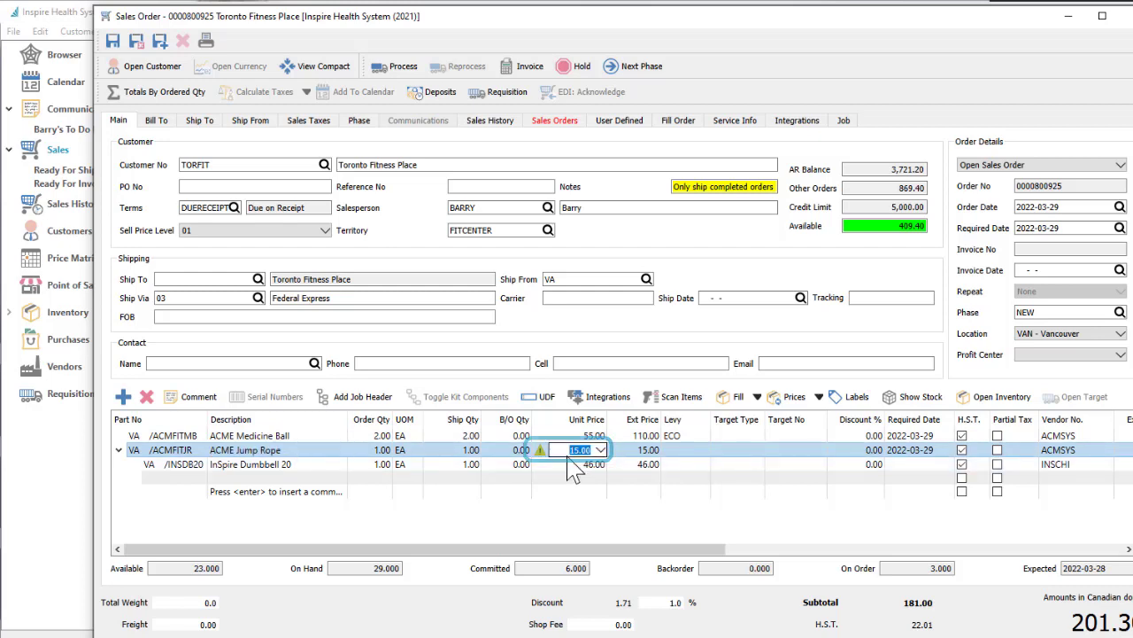
pyautogui.write('16')
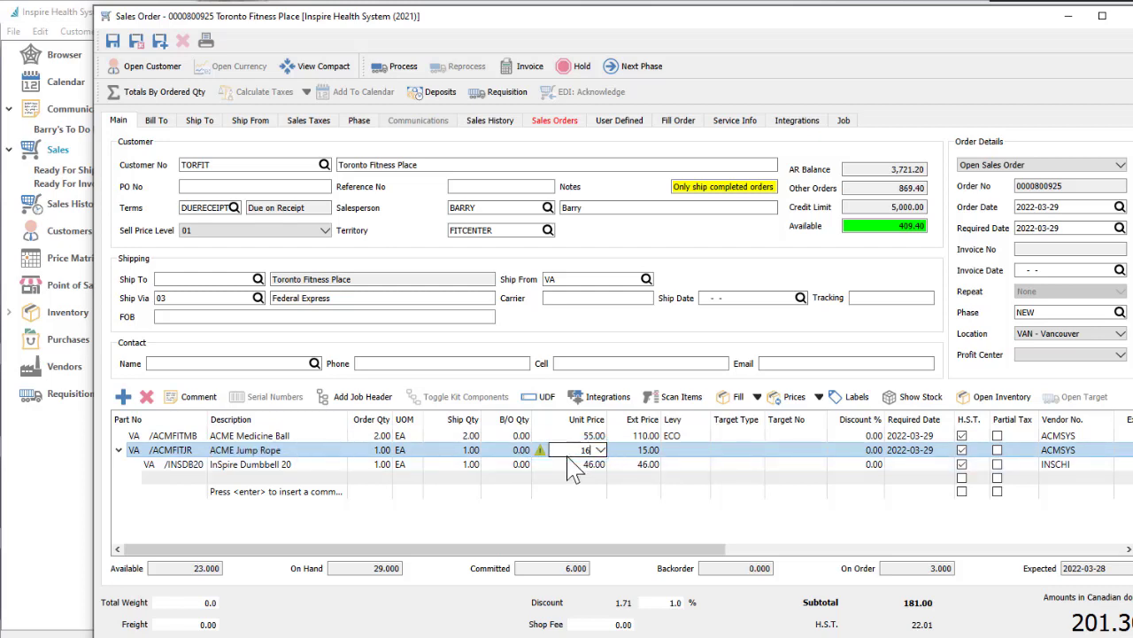
pyautogui.click(207, 494)
pyautogui.write('INSP')
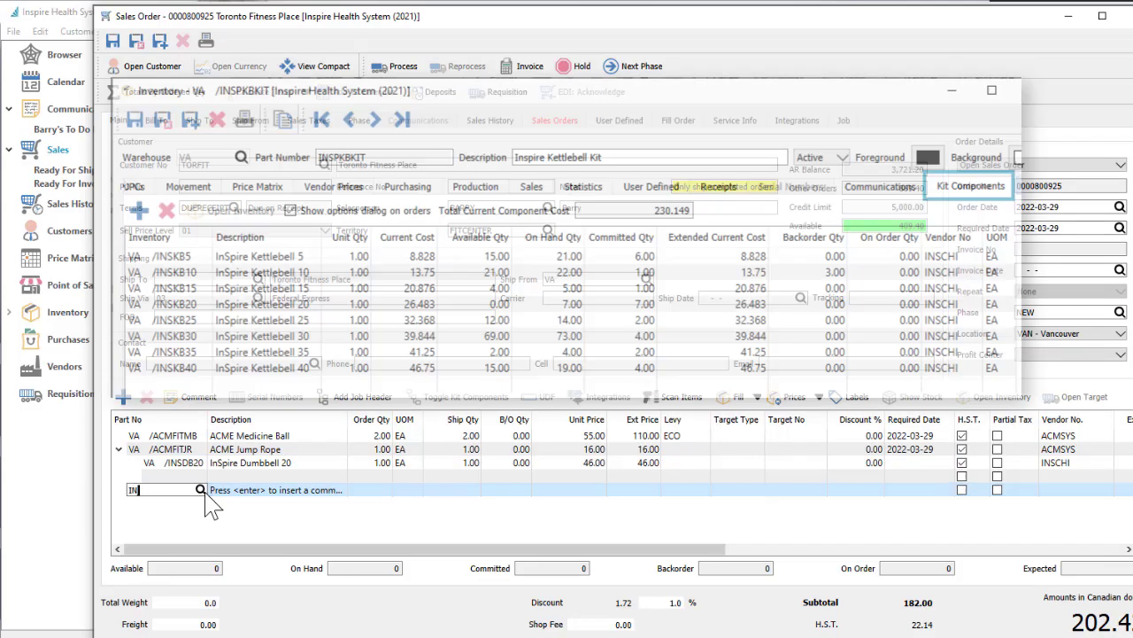
# Add the Inspire Kettlebell Kit at 799.00 without the Kettlebell 40, collapsing its component lines.
pyautogui.click(207, 502)
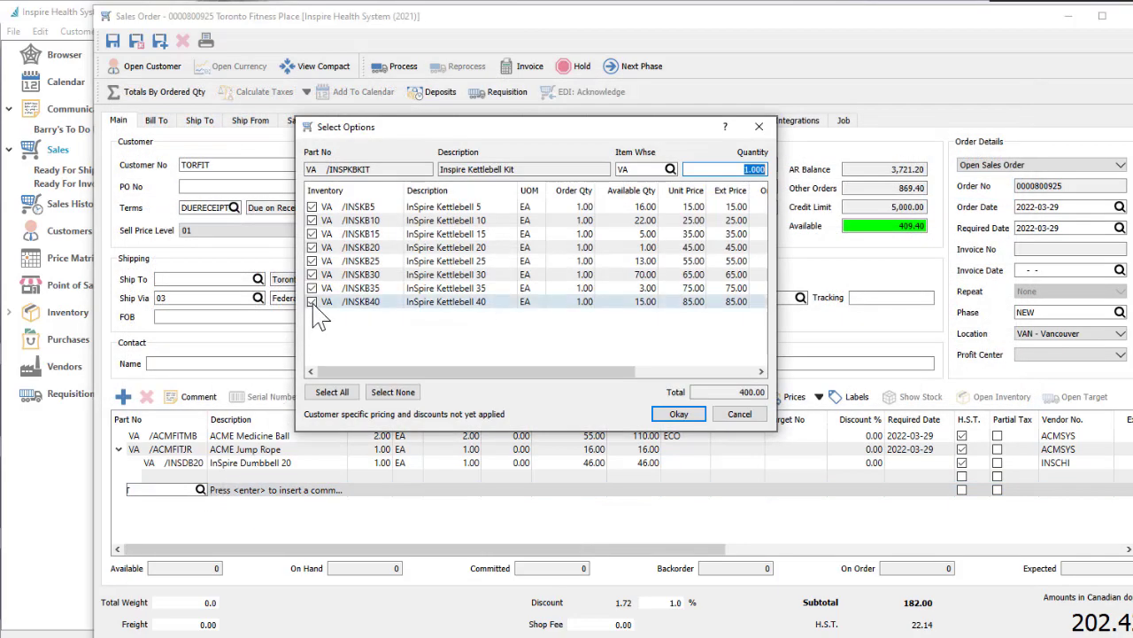
pyautogui.click(312, 303)
pyautogui.click(678, 414)
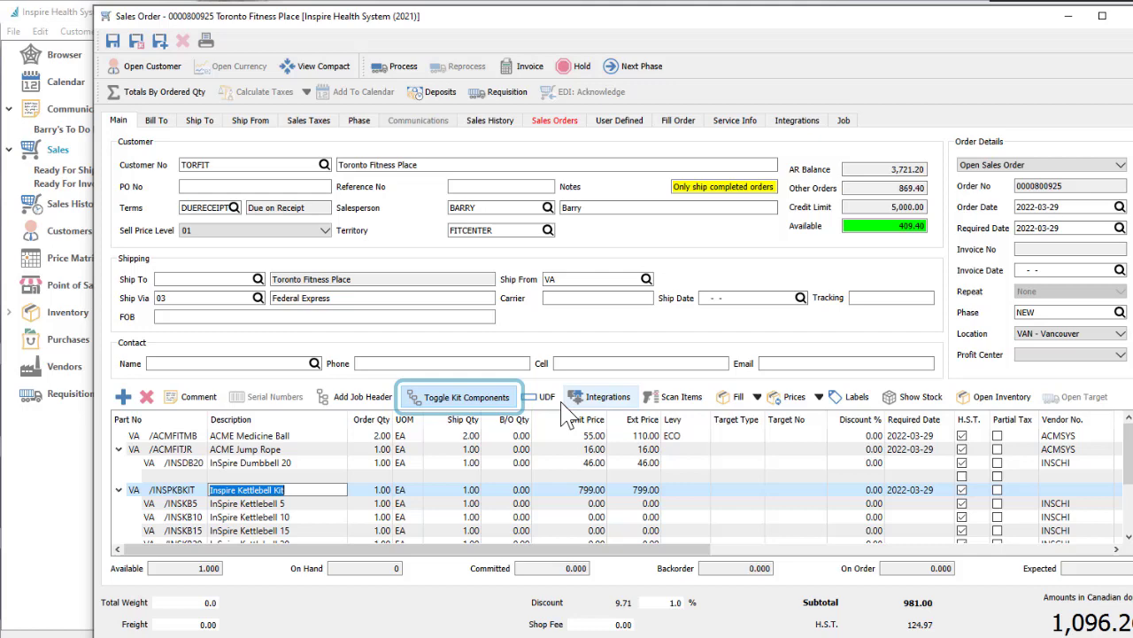
pyautogui.click(468, 397)
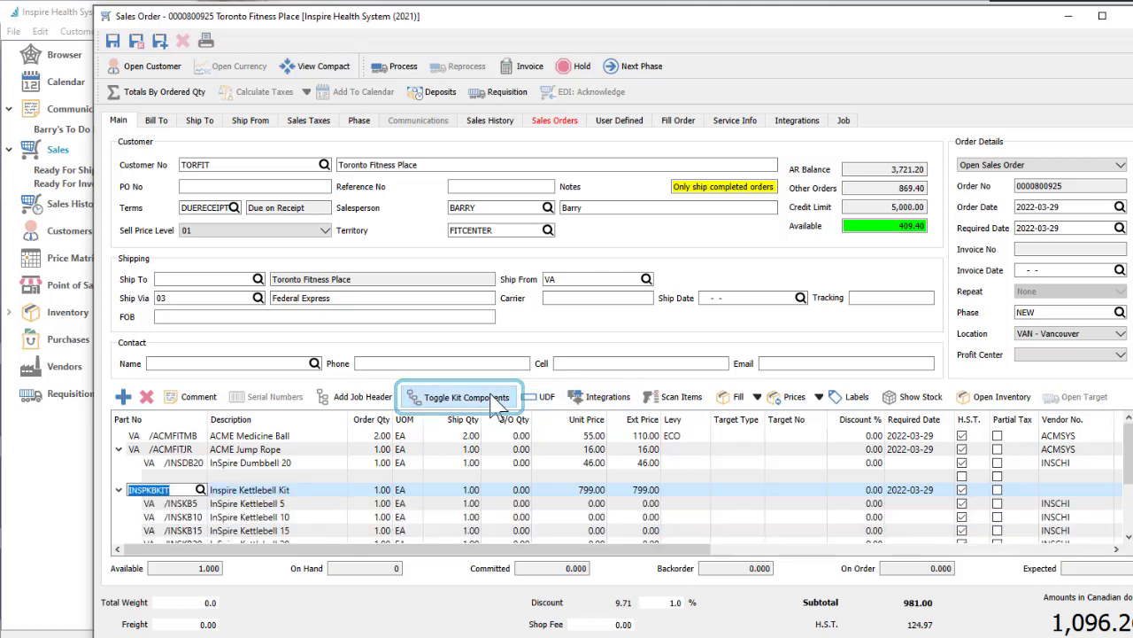
# Add a Blueberries (BLUBERR) line, 1.00 GM at 1.257, from lot 36309373.
pyautogui.click(197, 529)
pyautogui.write('blu')
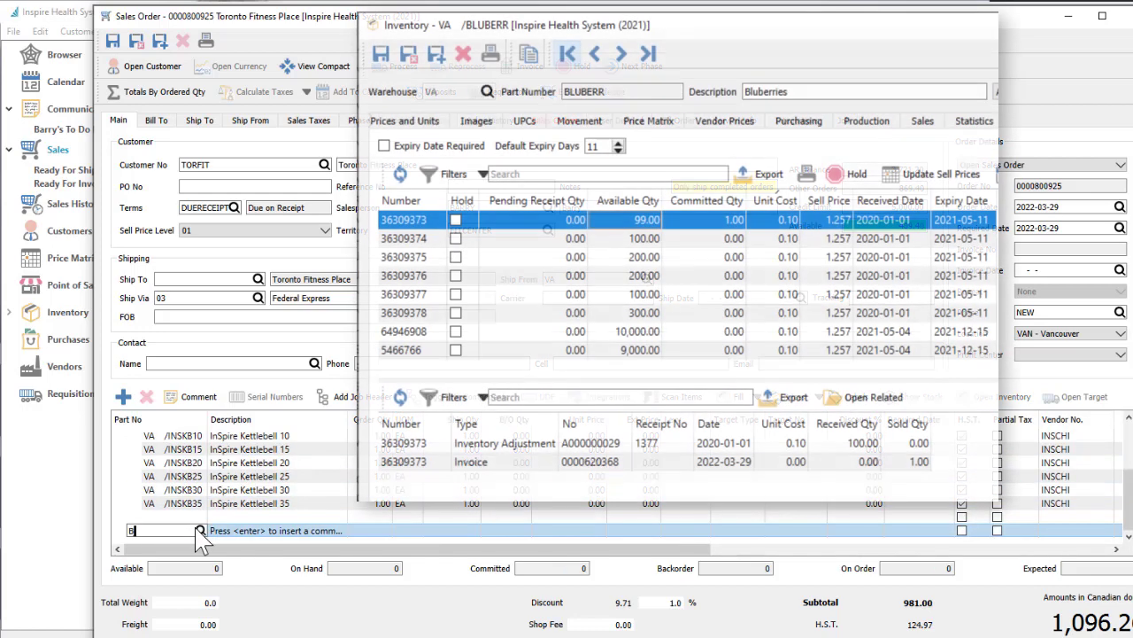
pyautogui.click(202, 542)
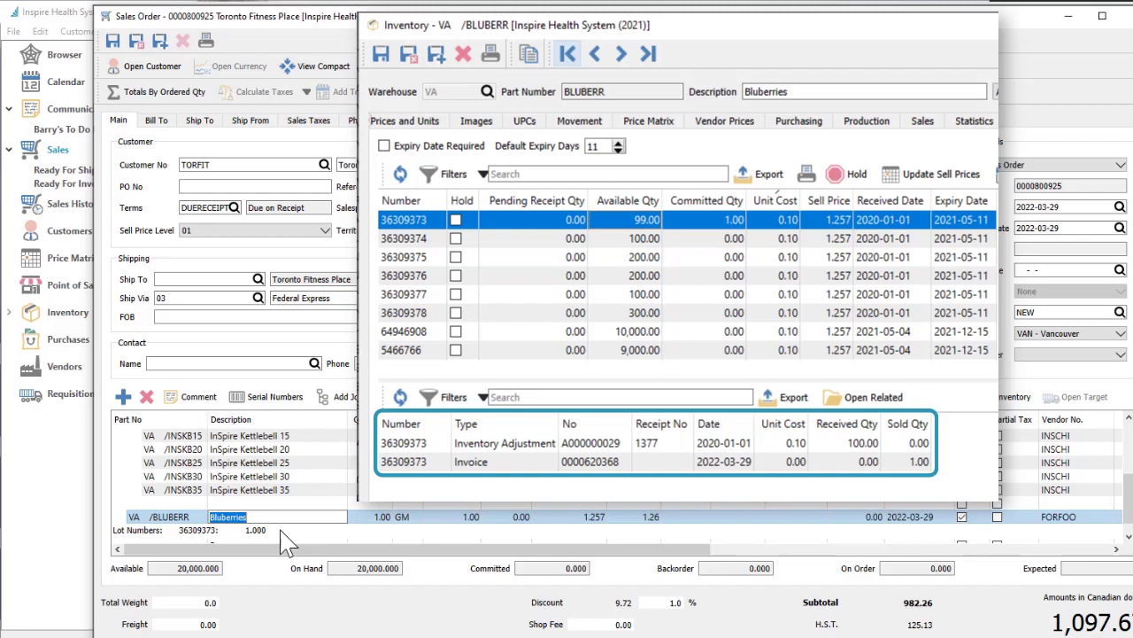
pyautogui.click(174, 535)
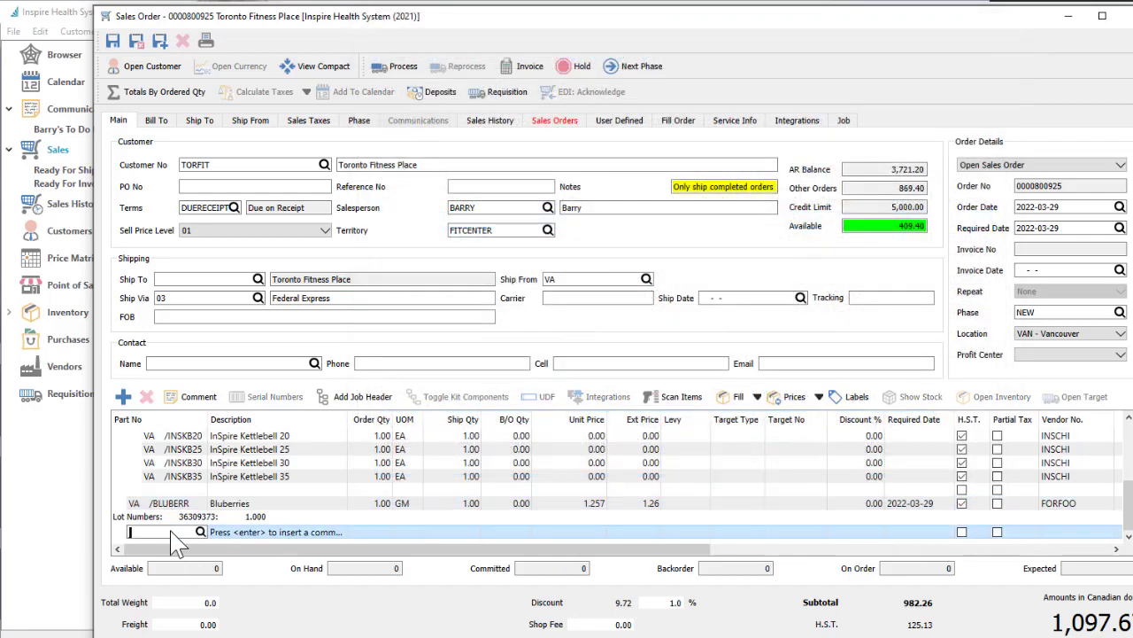
# Add Rehbank Knee Support 7mm REH7084 as a backordered 1.00 EA line at 65.00.
pyautogui.write('REH')
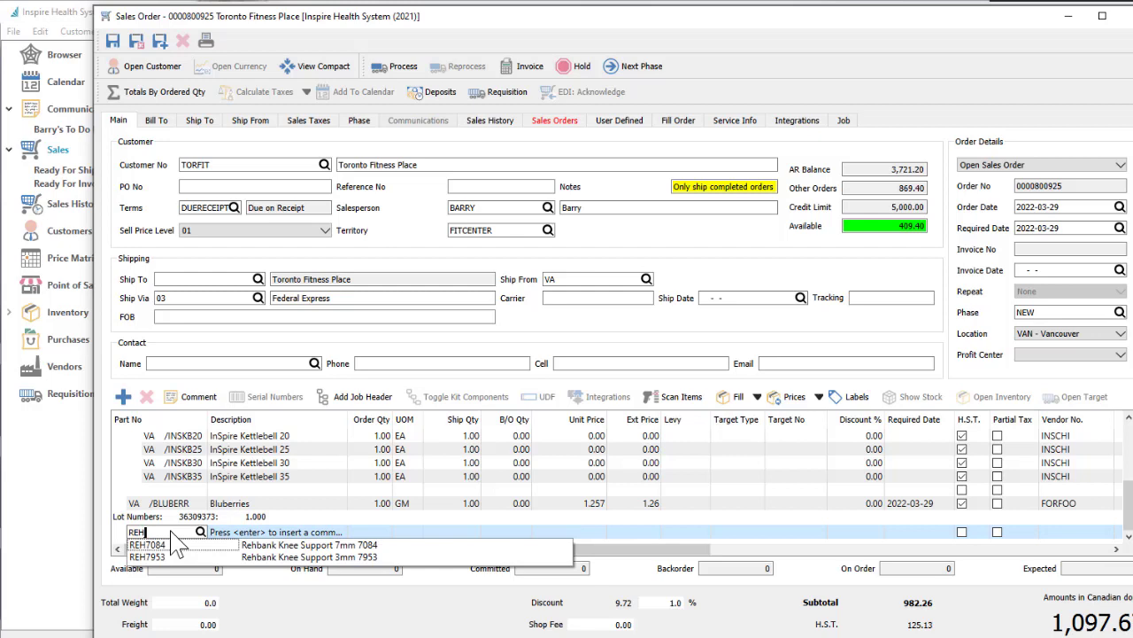
pyautogui.doubleClick(177, 545)
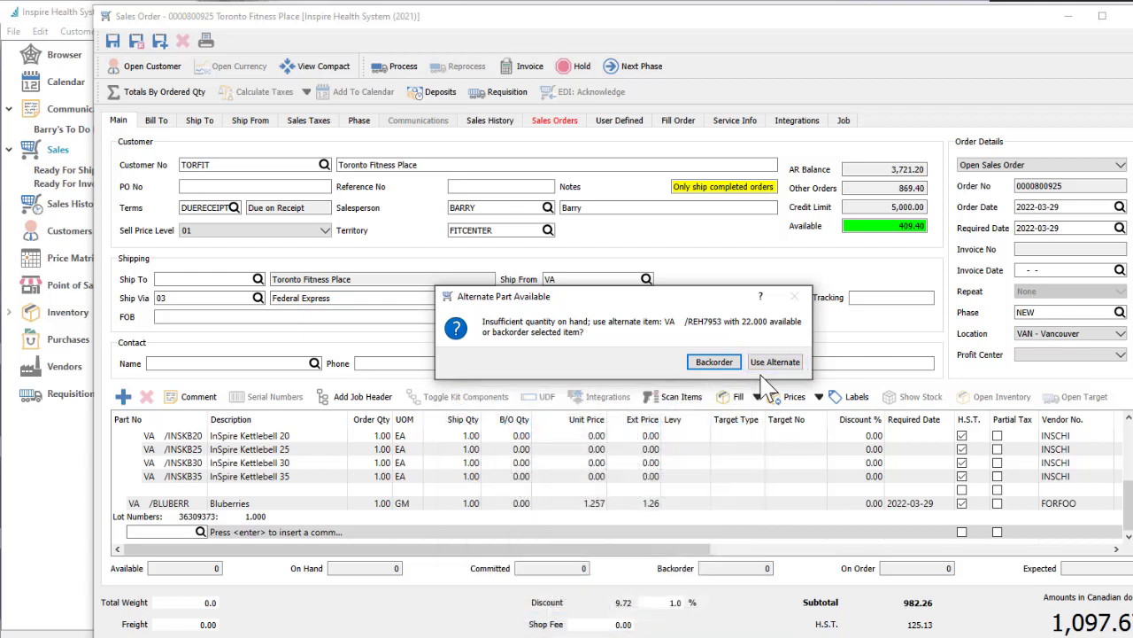
pyautogui.click(724, 363)
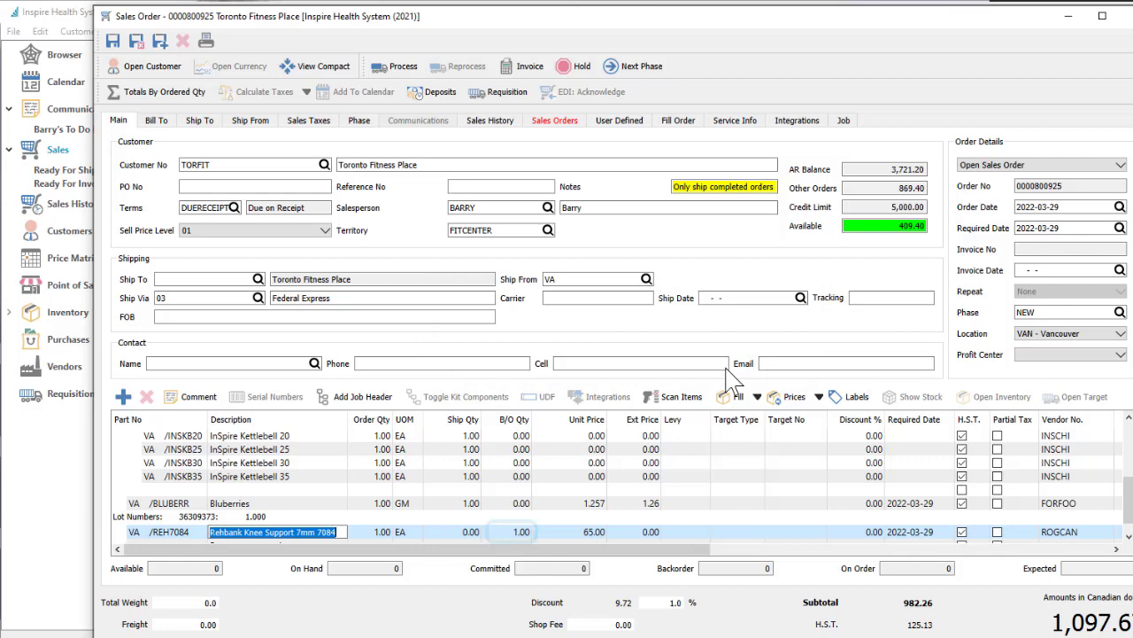
pyautogui.click(504, 95)
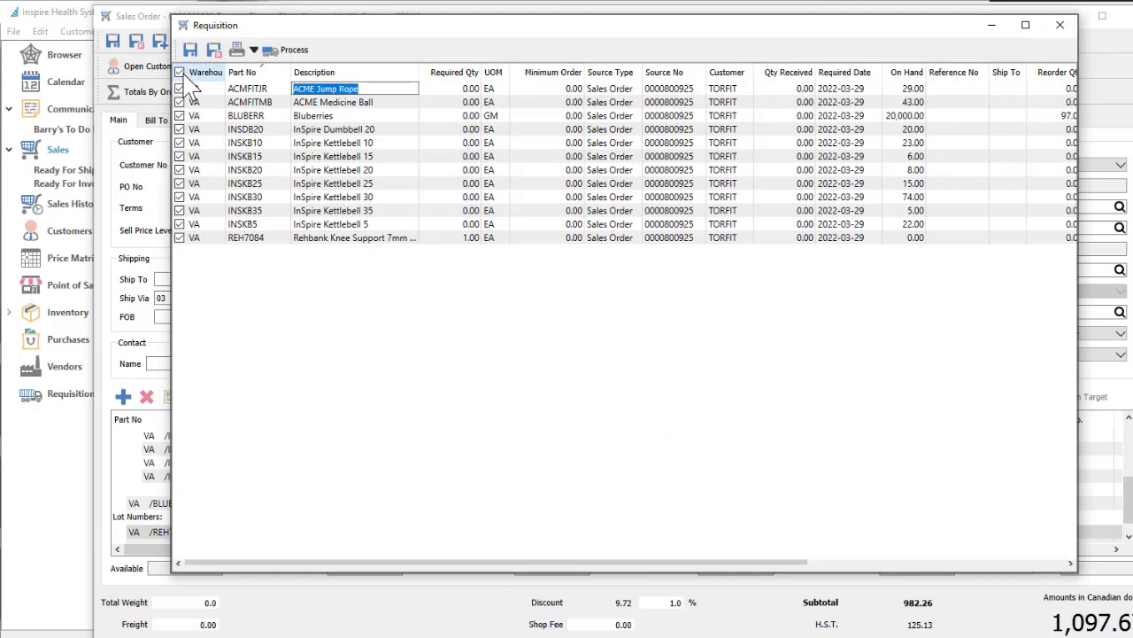
pyautogui.click(178, 71)
pyautogui.click(179, 237)
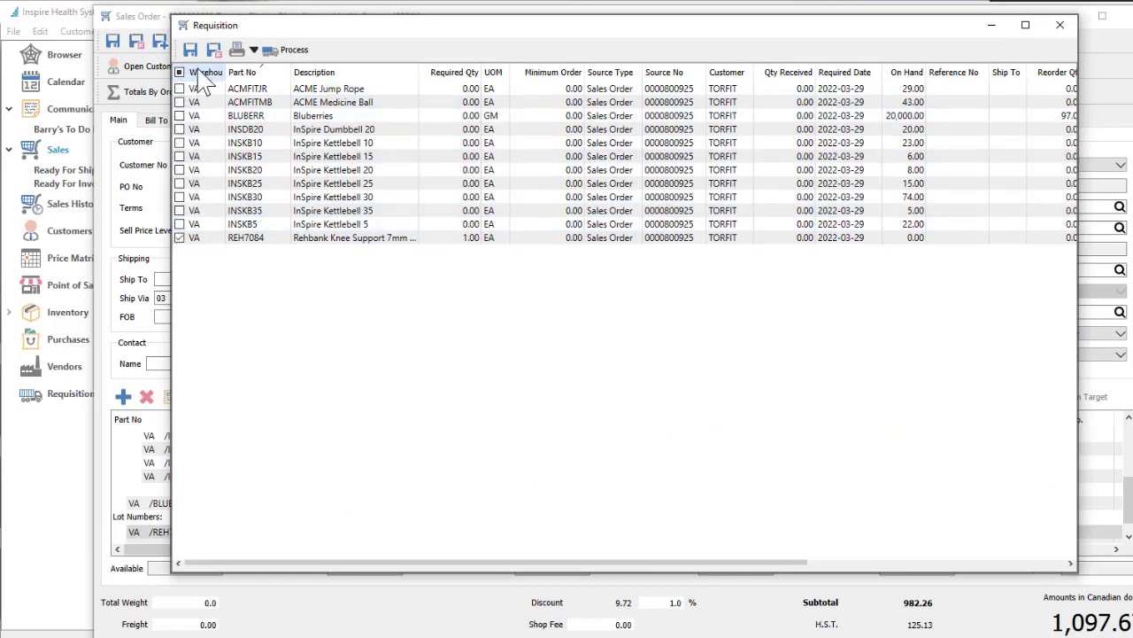
pyautogui.click(285, 50)
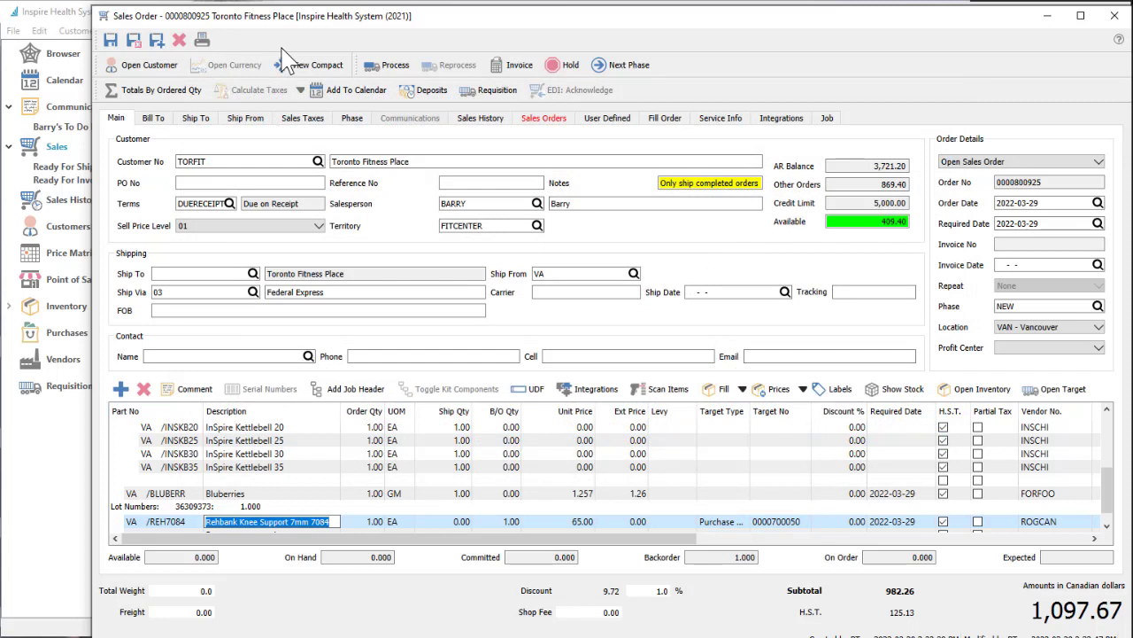
pyautogui.click(111, 41)
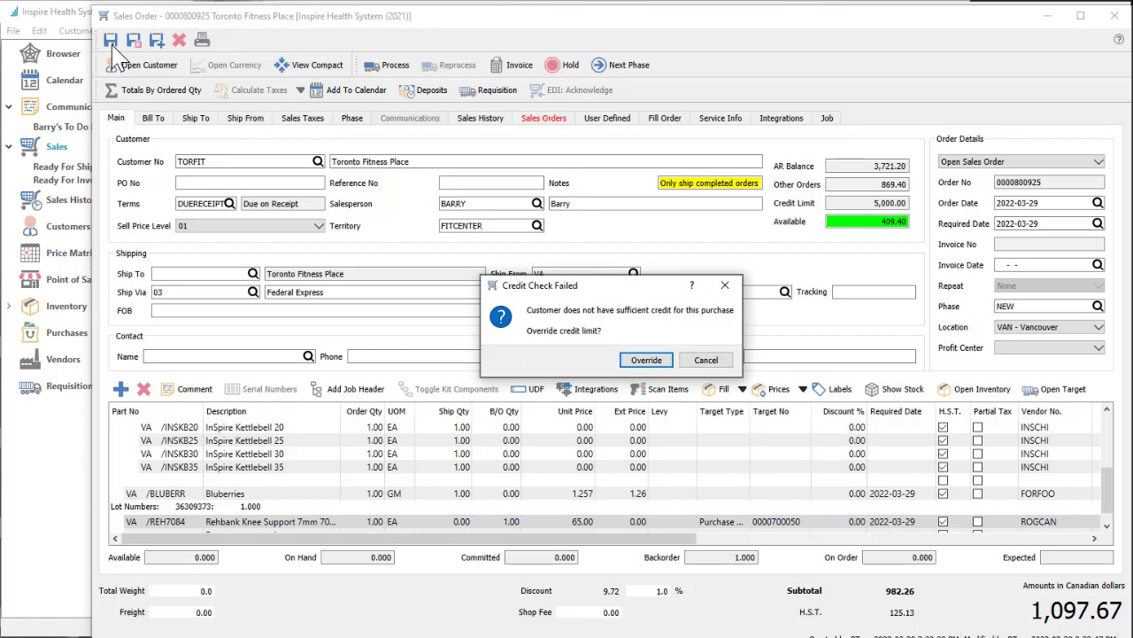
pyautogui.click(645, 361)
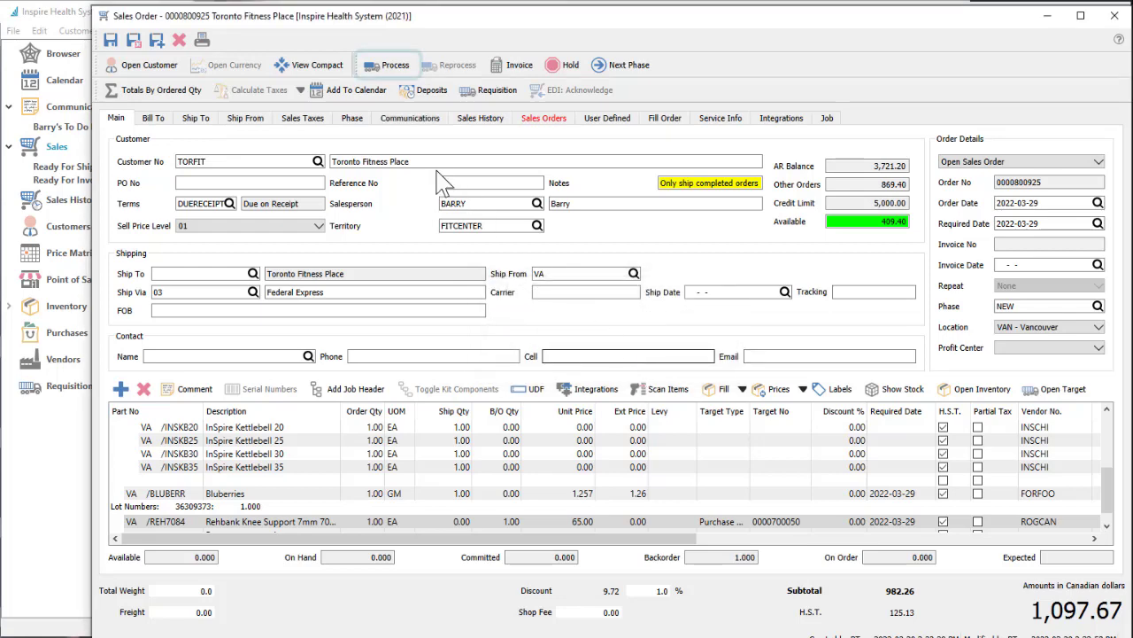
pyautogui.click(387, 75)
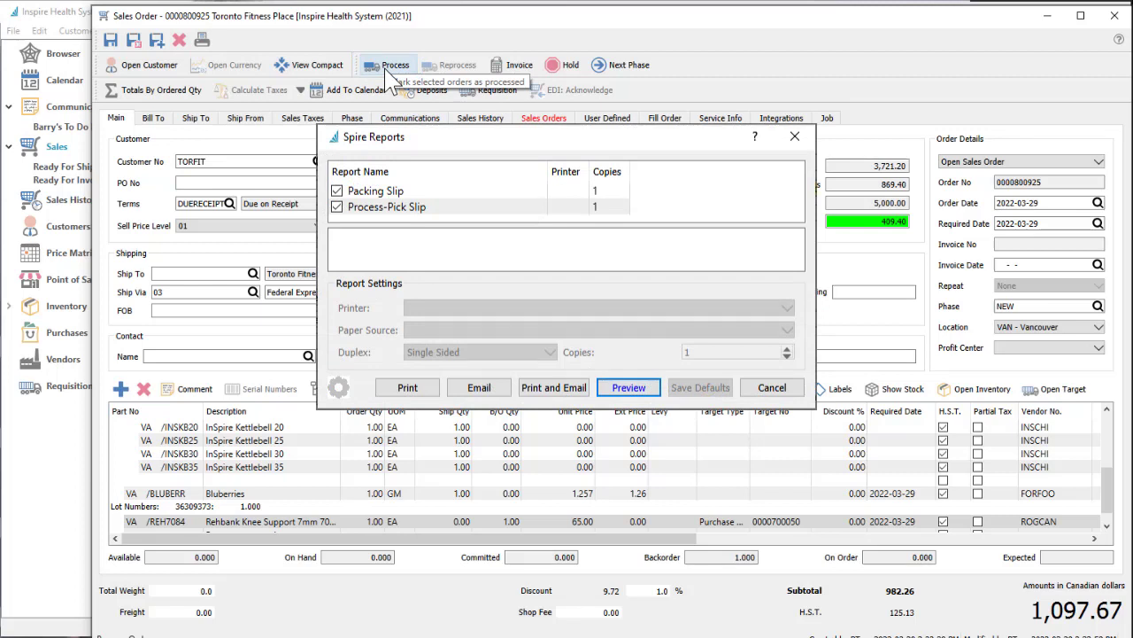
pyautogui.press('Escape')
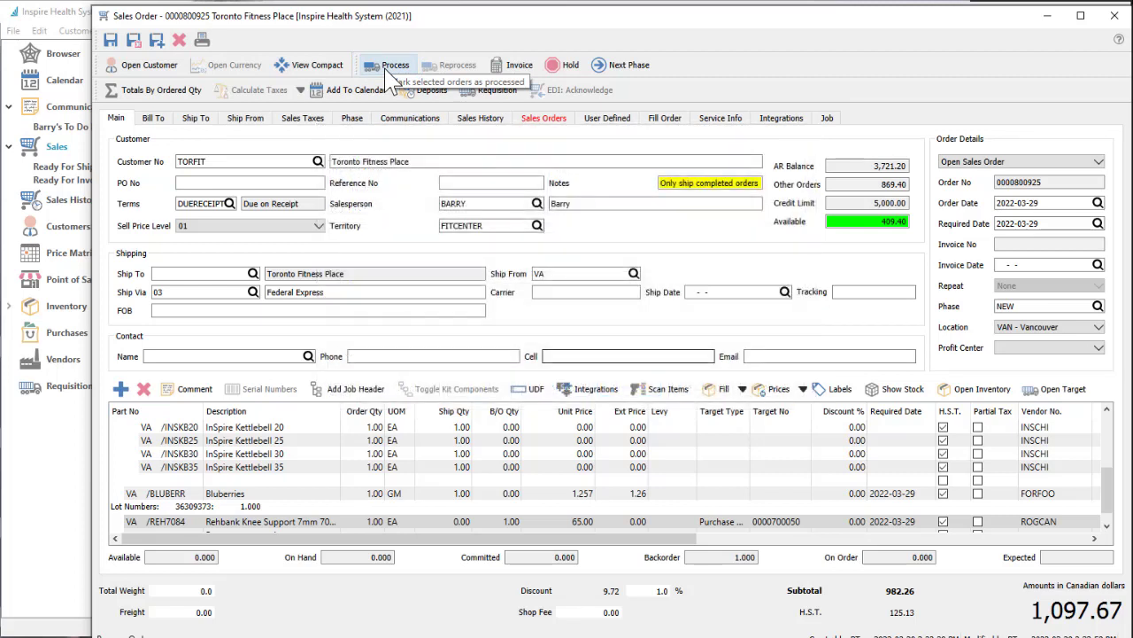
# Advance the order to NEEDSAPPROVAL and record tracking number 123.
pyautogui.click(615, 75)
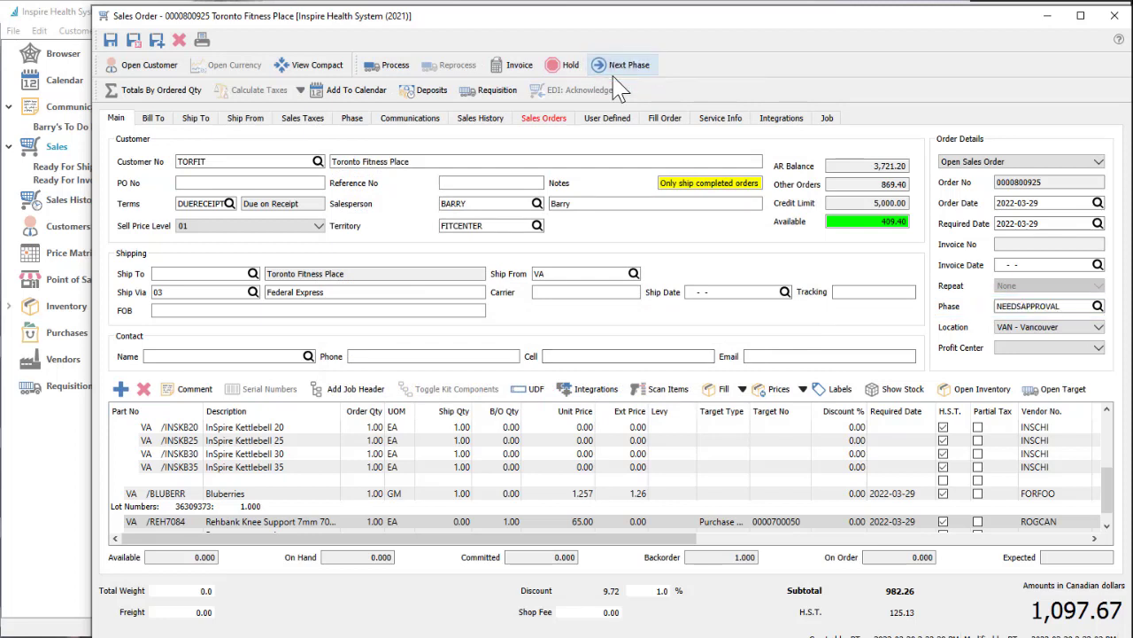
pyautogui.click(846, 291)
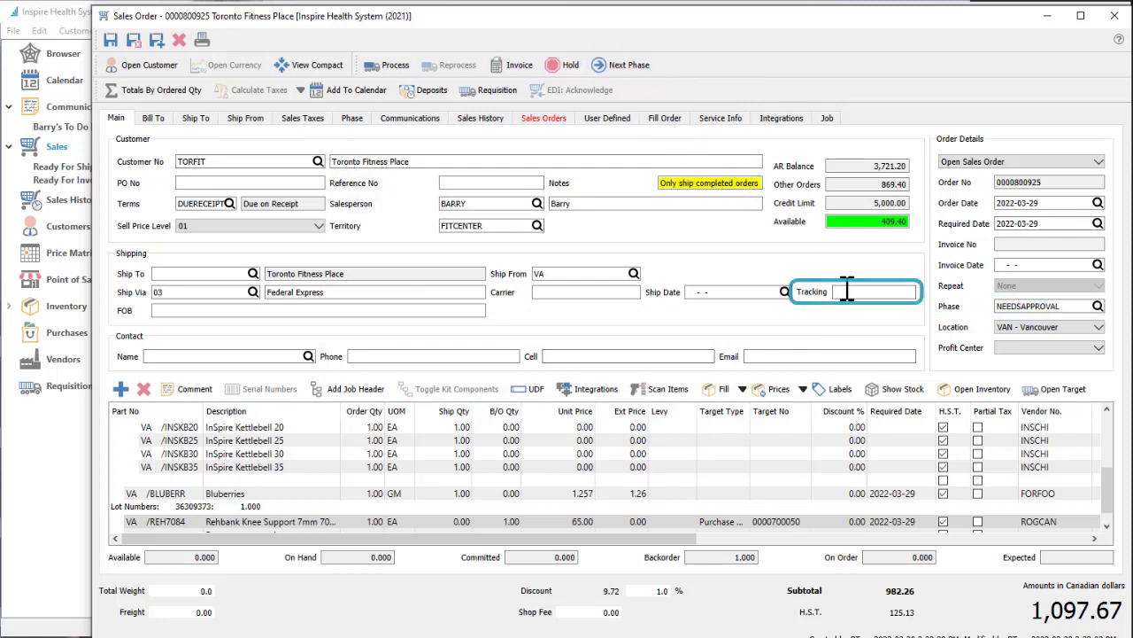
pyautogui.write('123')
pyautogui.press('Tab')
pyautogui.click(812, 291)
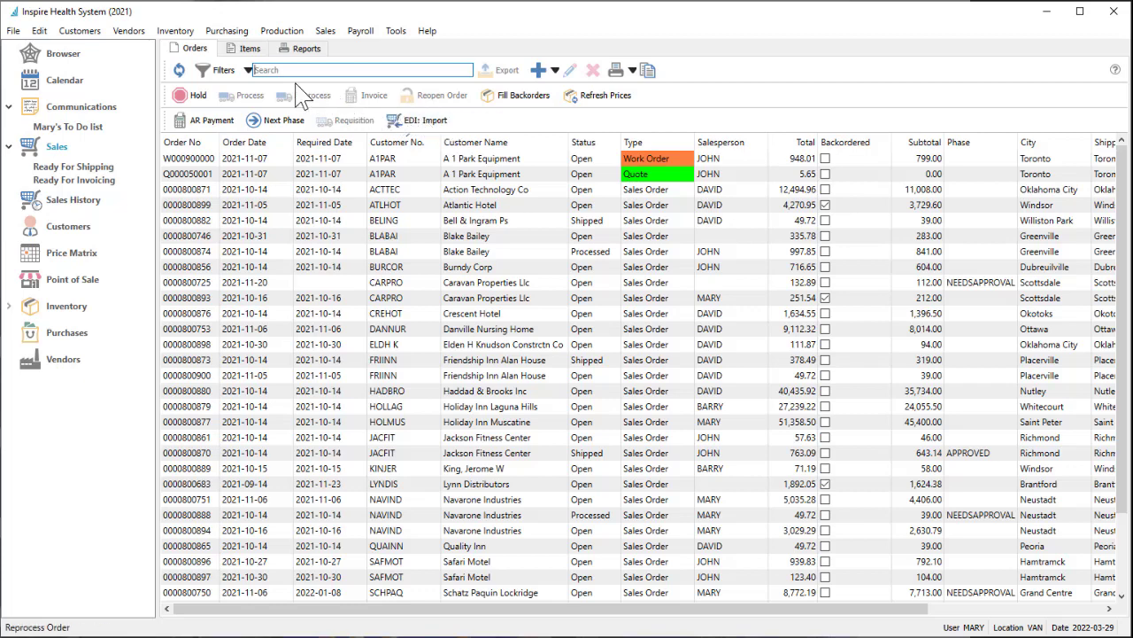
pyautogui.click(249, 74)
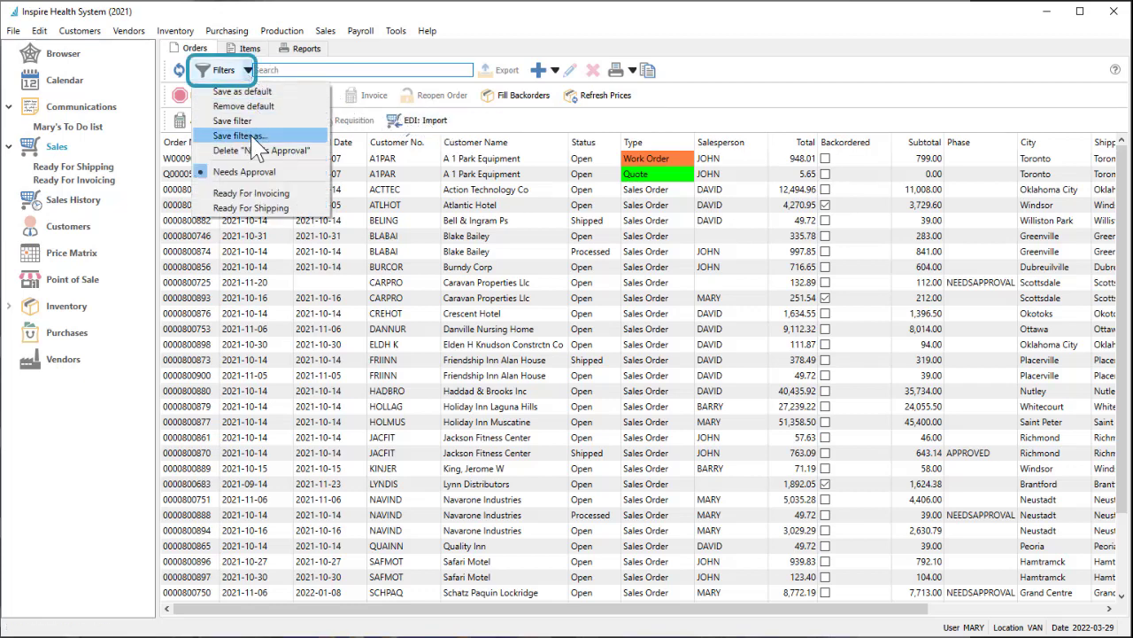
pyautogui.click(261, 174)
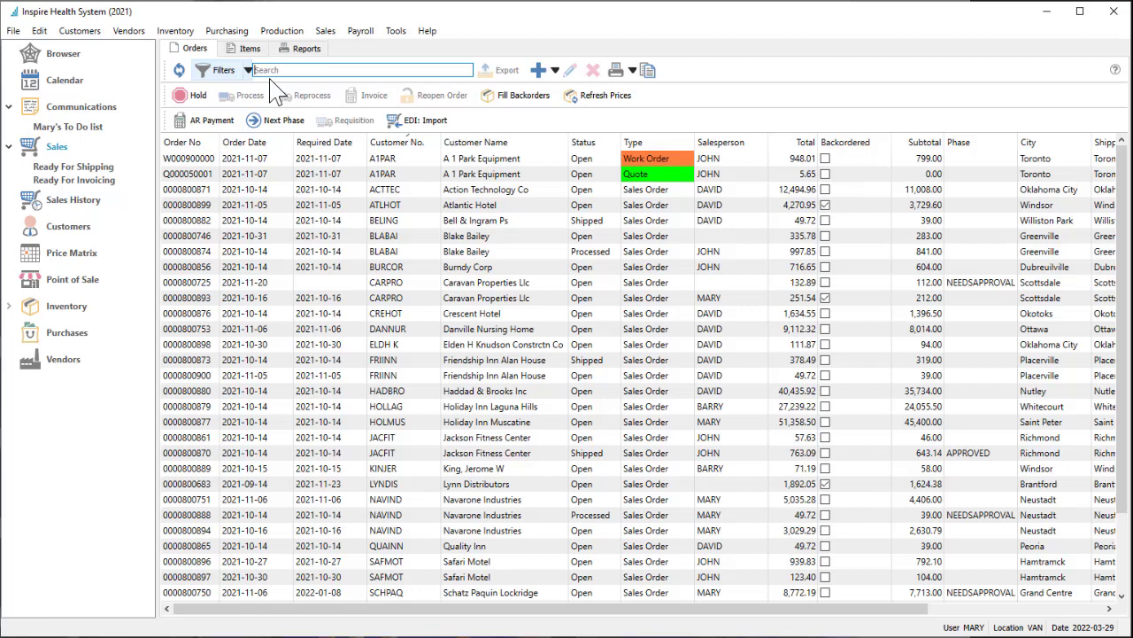
pyautogui.click(306, 70)
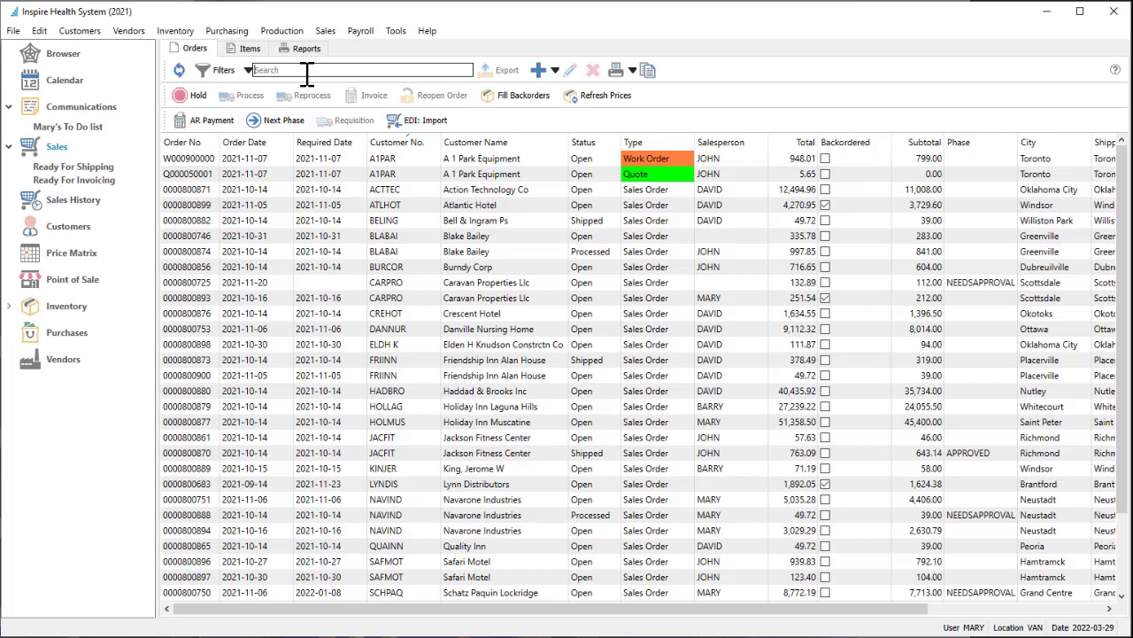
pyautogui.write('fit')
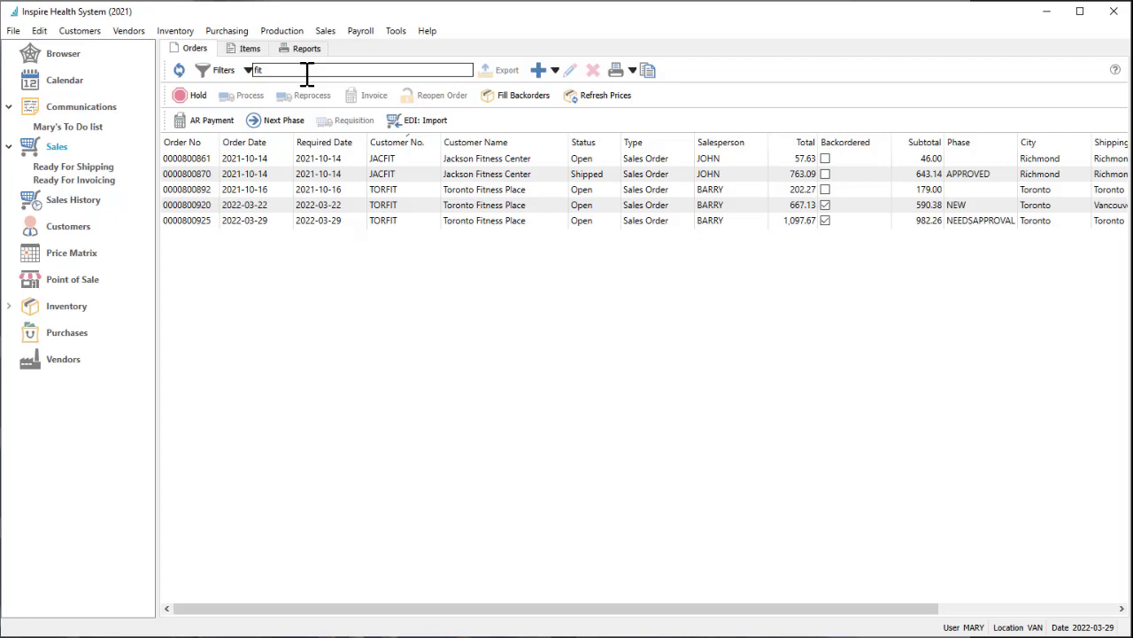
pyautogui.click(350, 223)
pyautogui.doubleClick(350, 223)
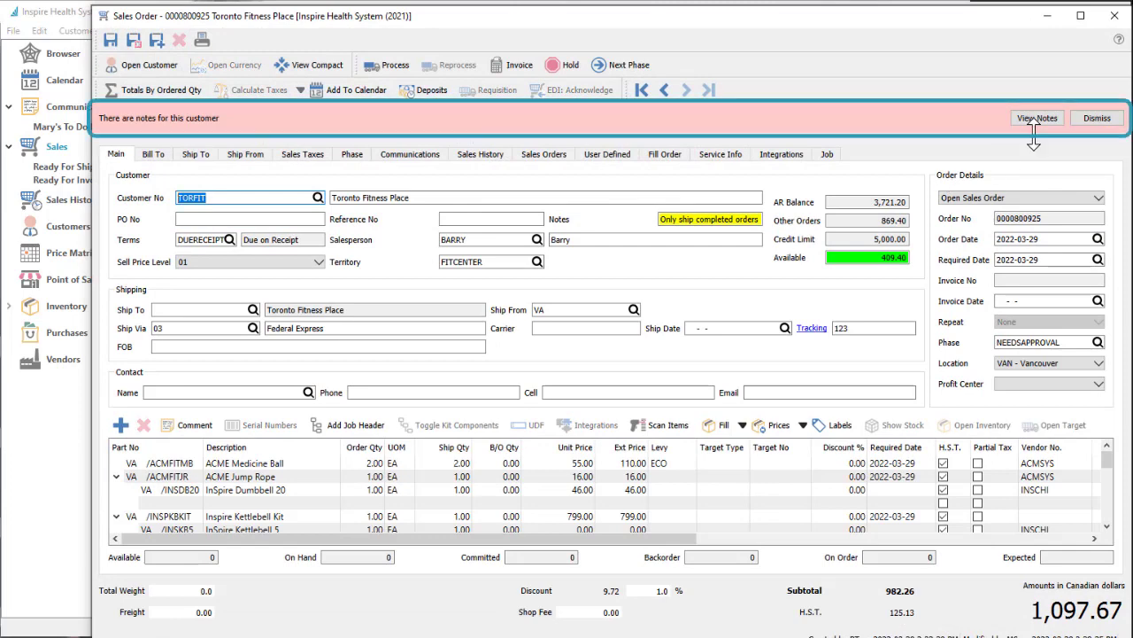
# Dismiss the customer alerts and fill all backorders, bringing the total to 1,170.39.
pyautogui.click(1035, 122)
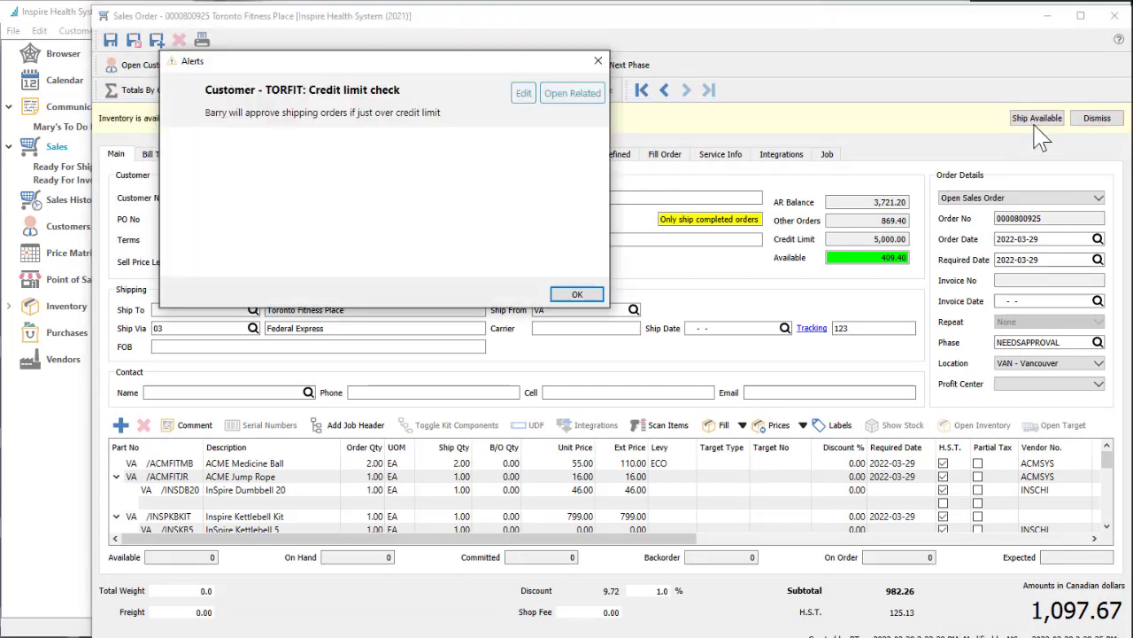
pyautogui.press('Return')
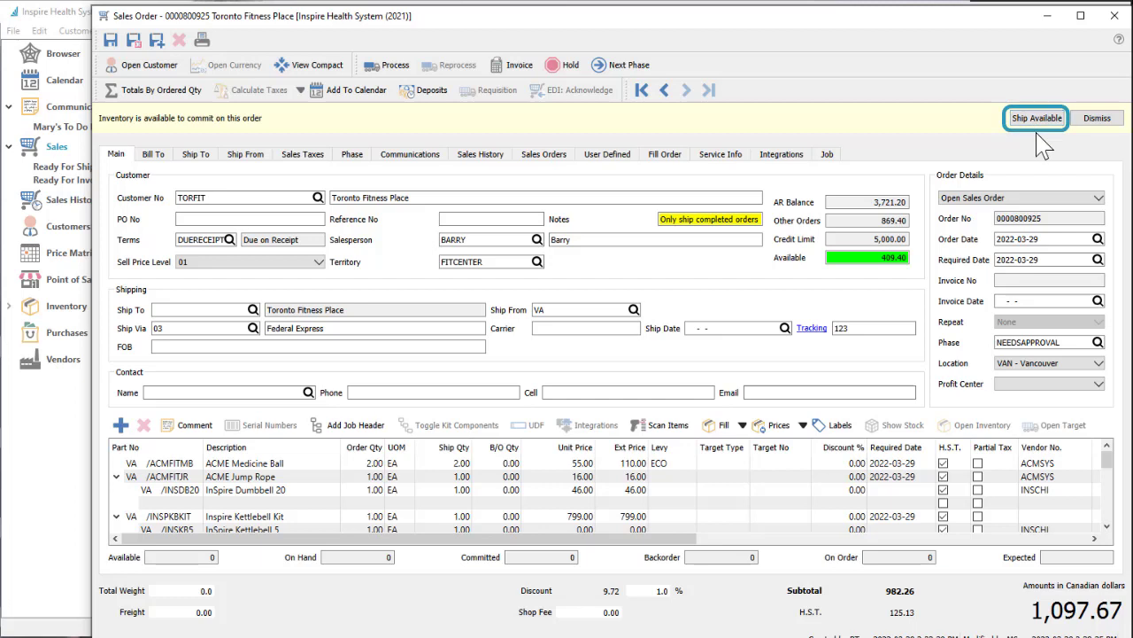
pyautogui.click(744, 426)
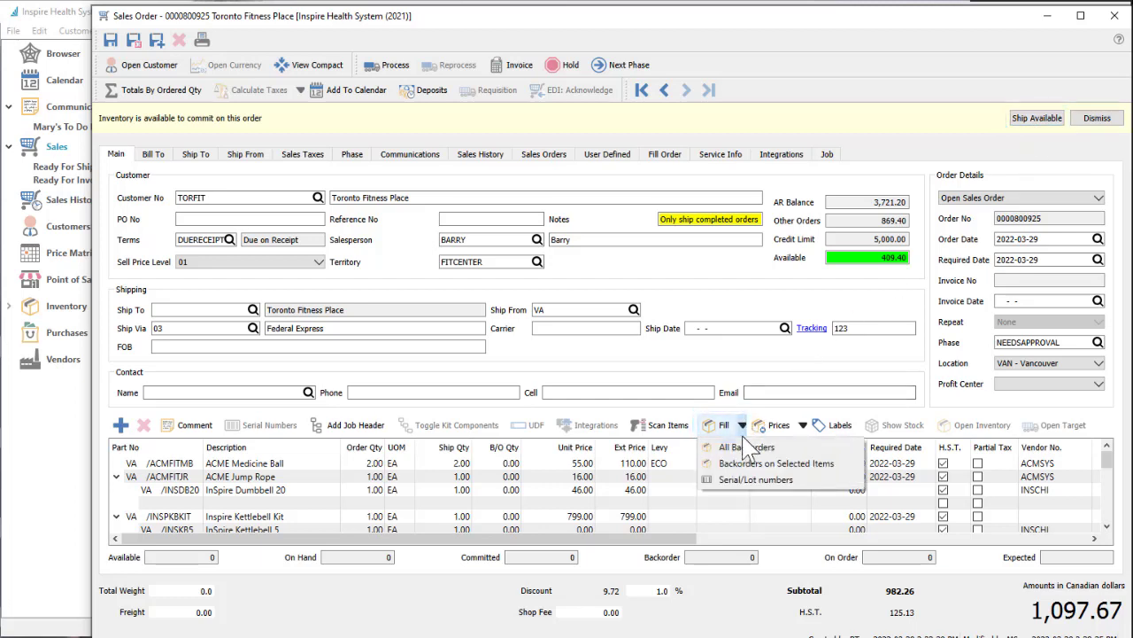
pyautogui.click(748, 449)
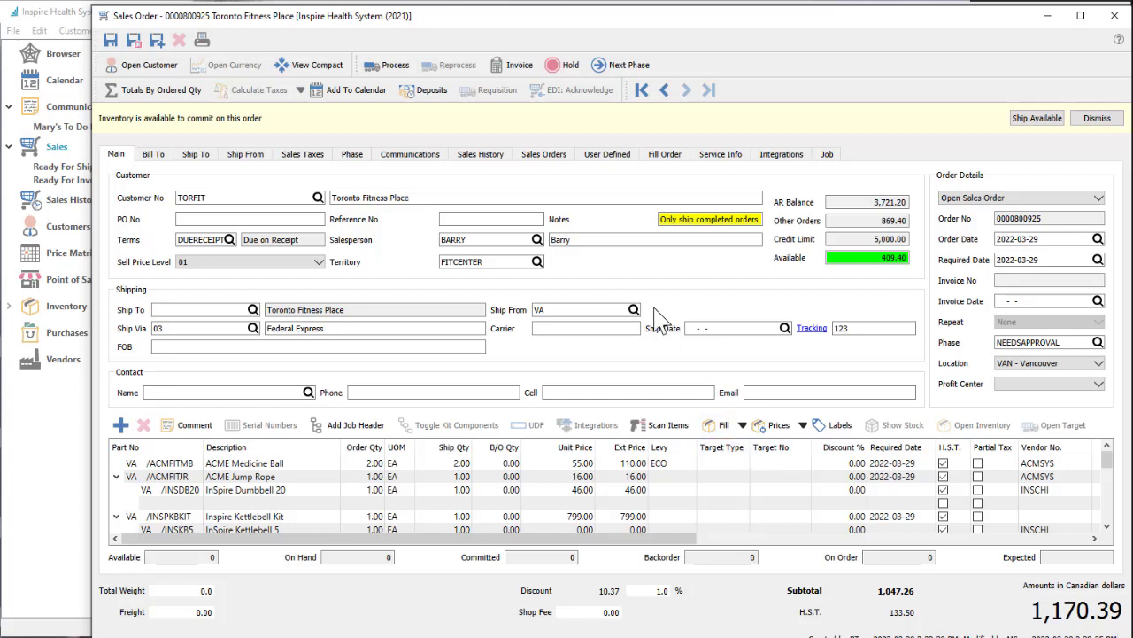
pyautogui.click(570, 163)
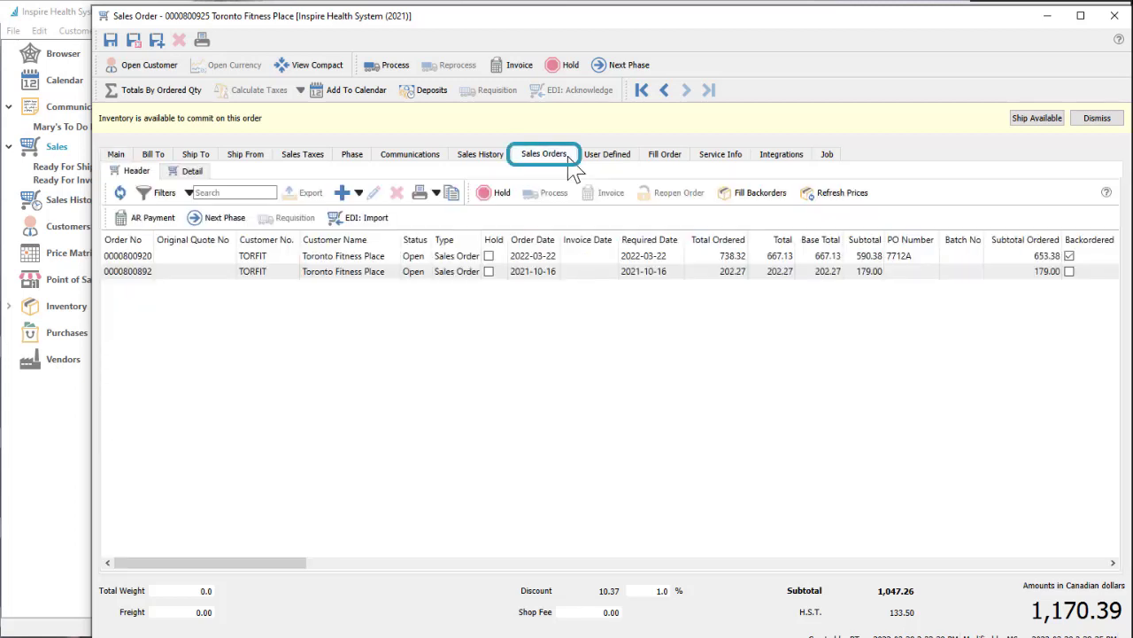
pyautogui.doubleClick(573, 272)
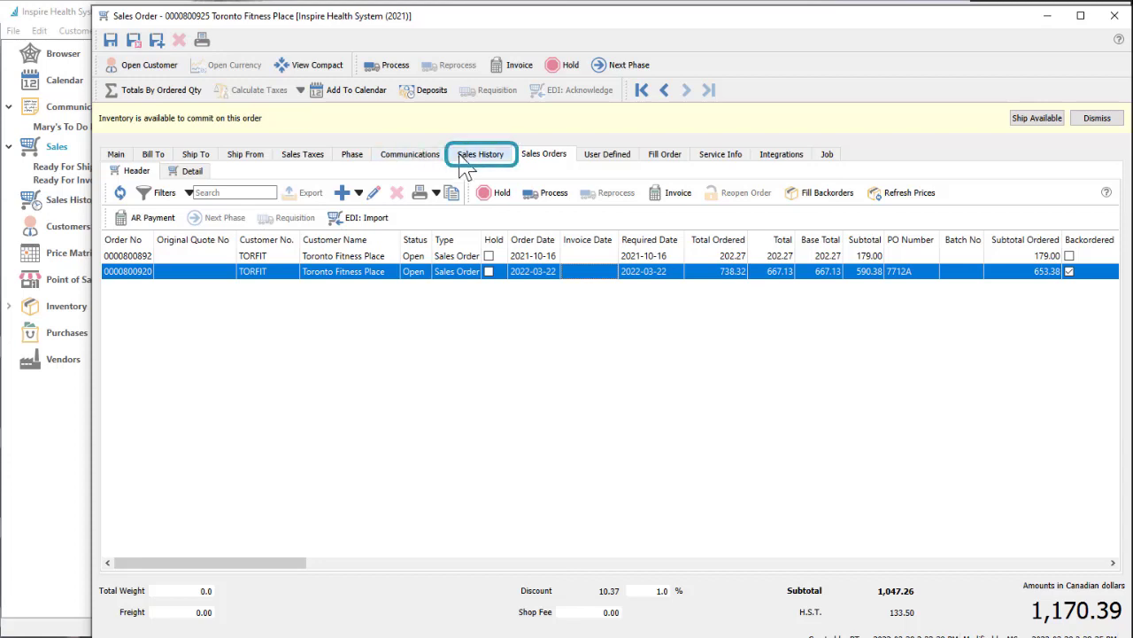
pyautogui.click(466, 165)
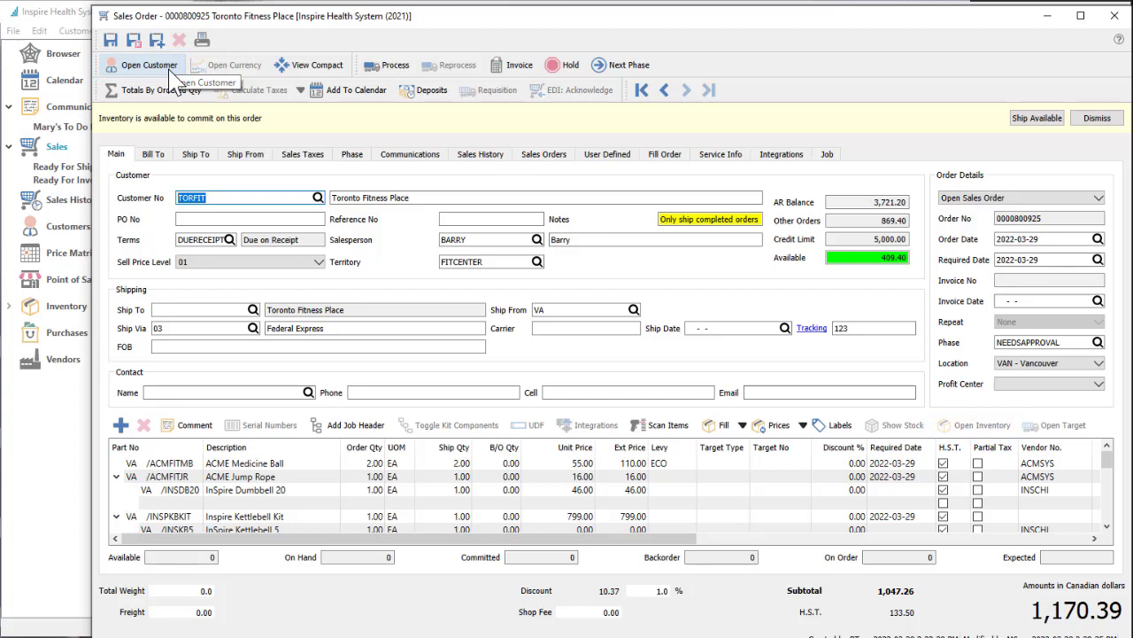
# Set the order phase to APPROVED and check pack slip P4406 dated 2022-03-29.
pyautogui.click(1098, 343)
pyautogui.click(650, 270)
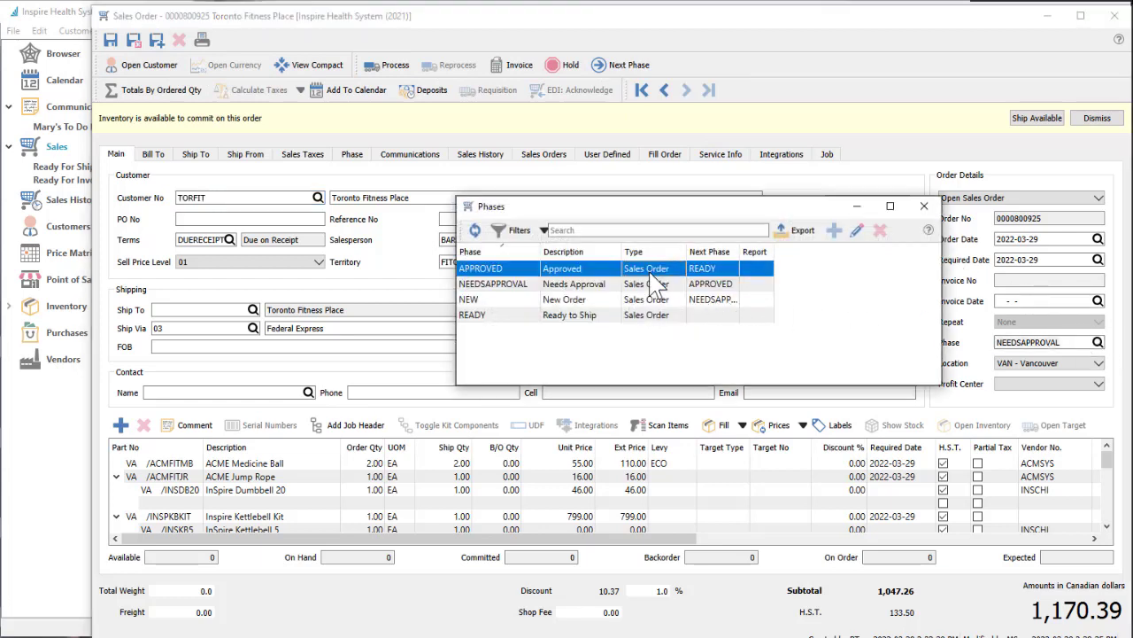
pyautogui.doubleClick(649, 272)
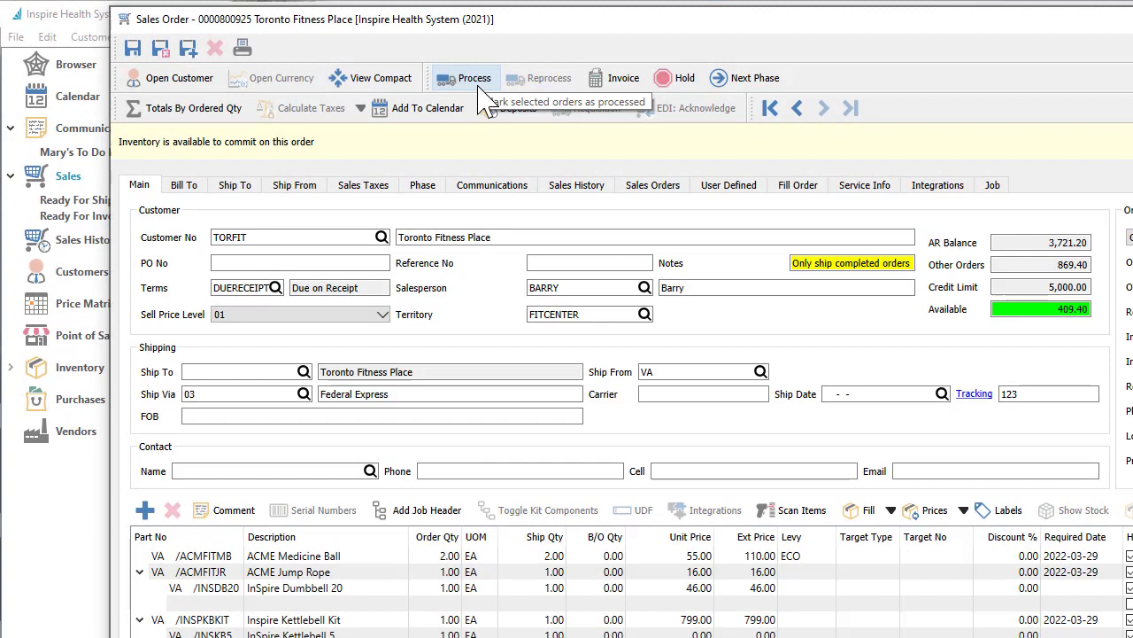
pyautogui.click(729, 186)
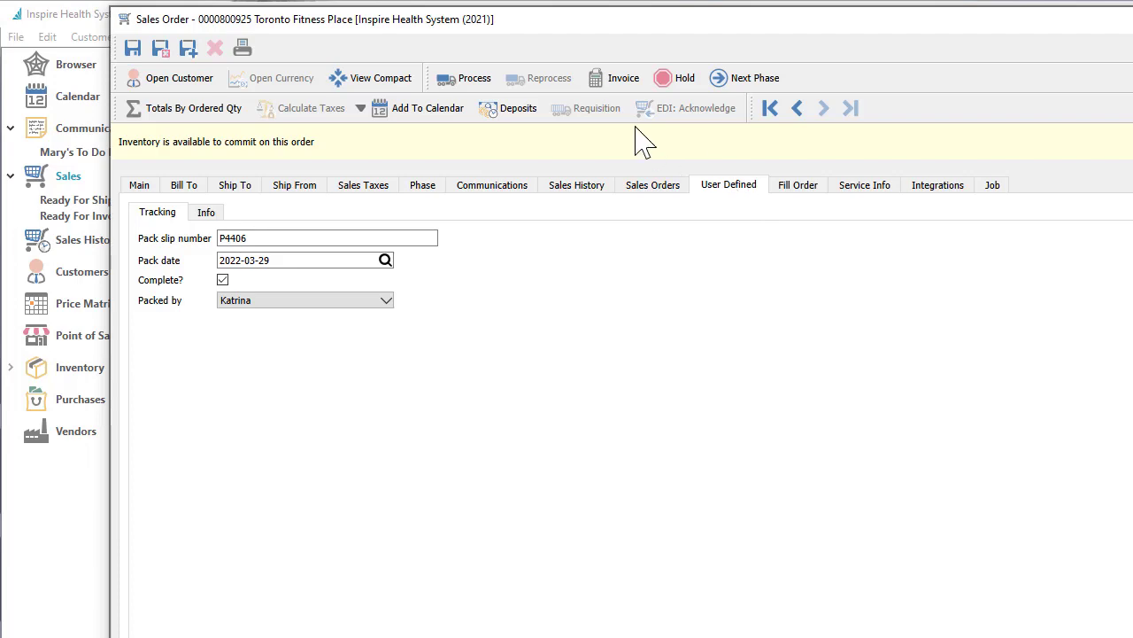
# Invoice the 1,170.39 order on account, overriding the insufficient credit warning.
pyautogui.click(623, 84)
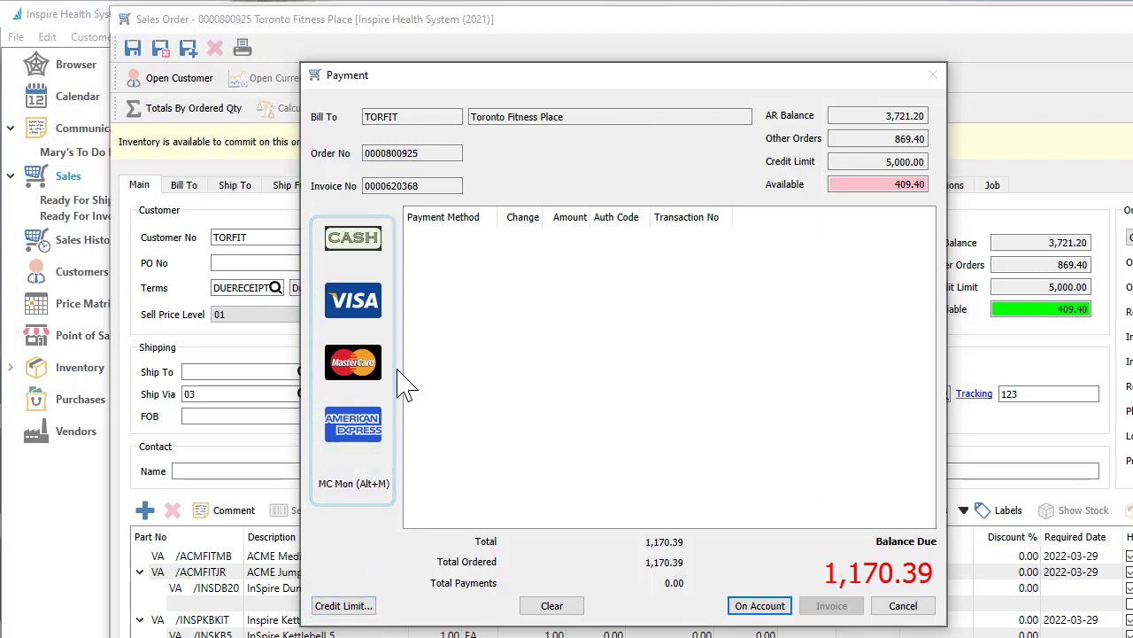
pyautogui.click(741, 608)
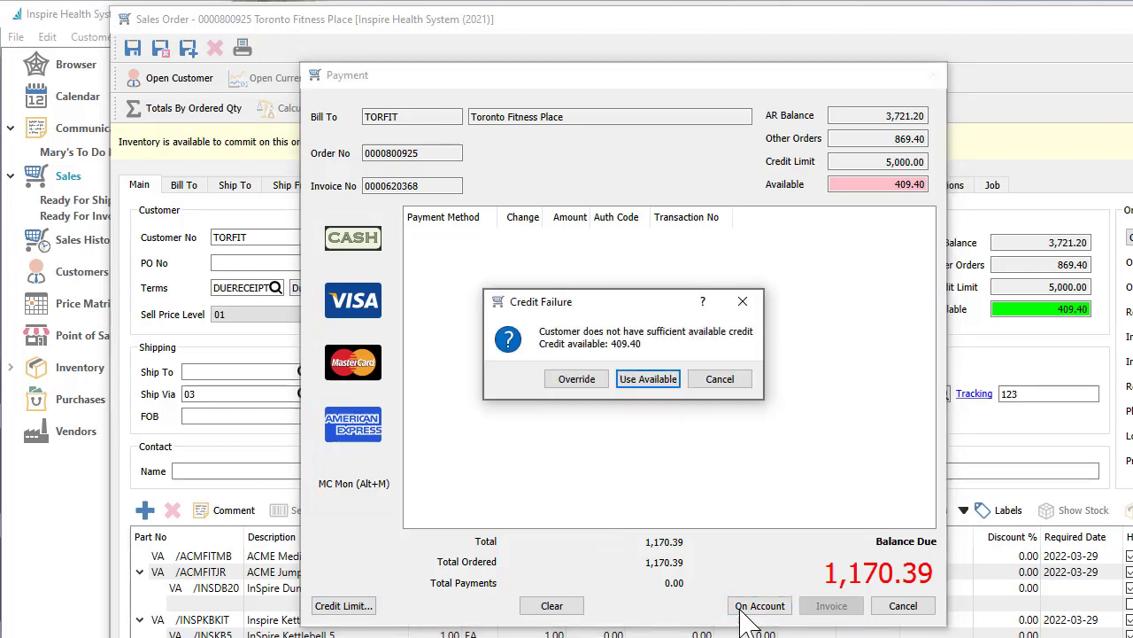
pyautogui.click(581, 387)
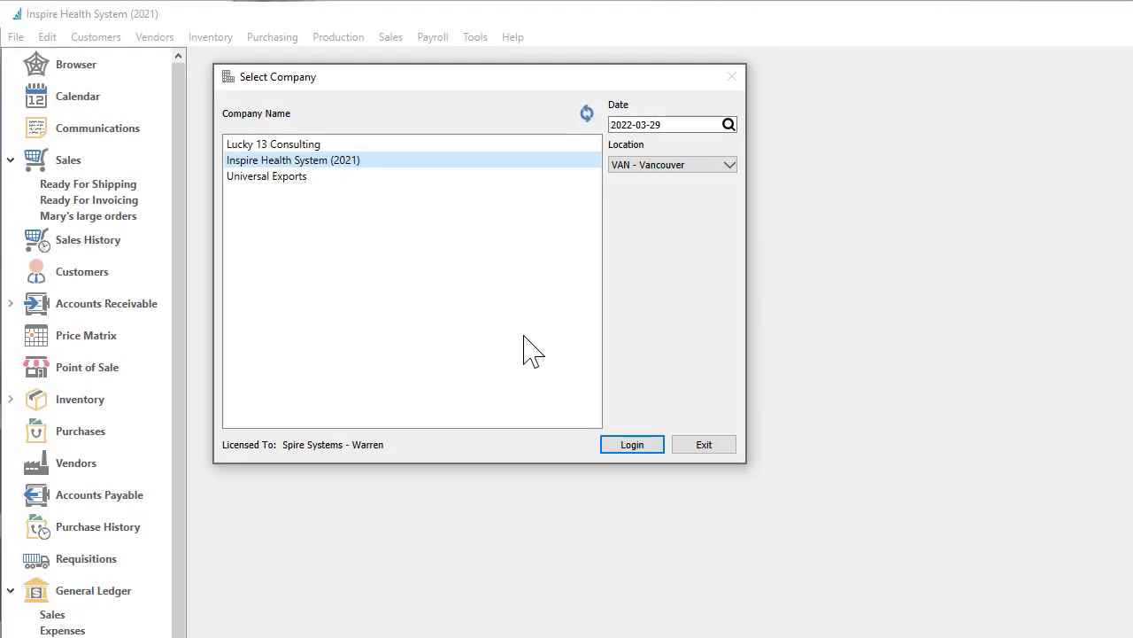
pyautogui.click(603, 452)
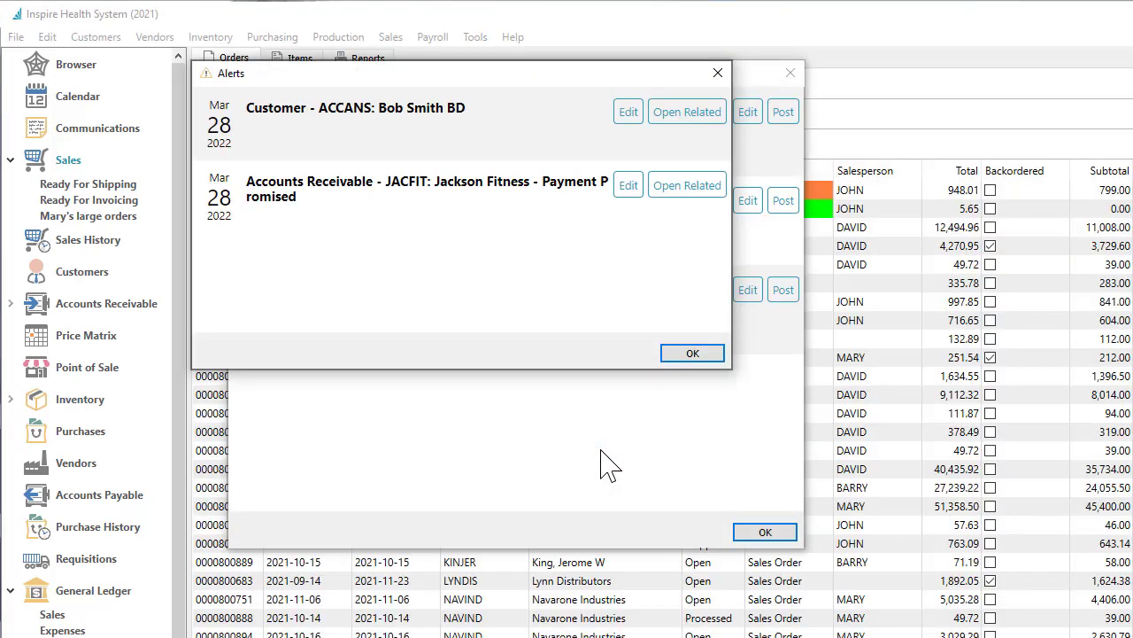
pyautogui.click(686, 353)
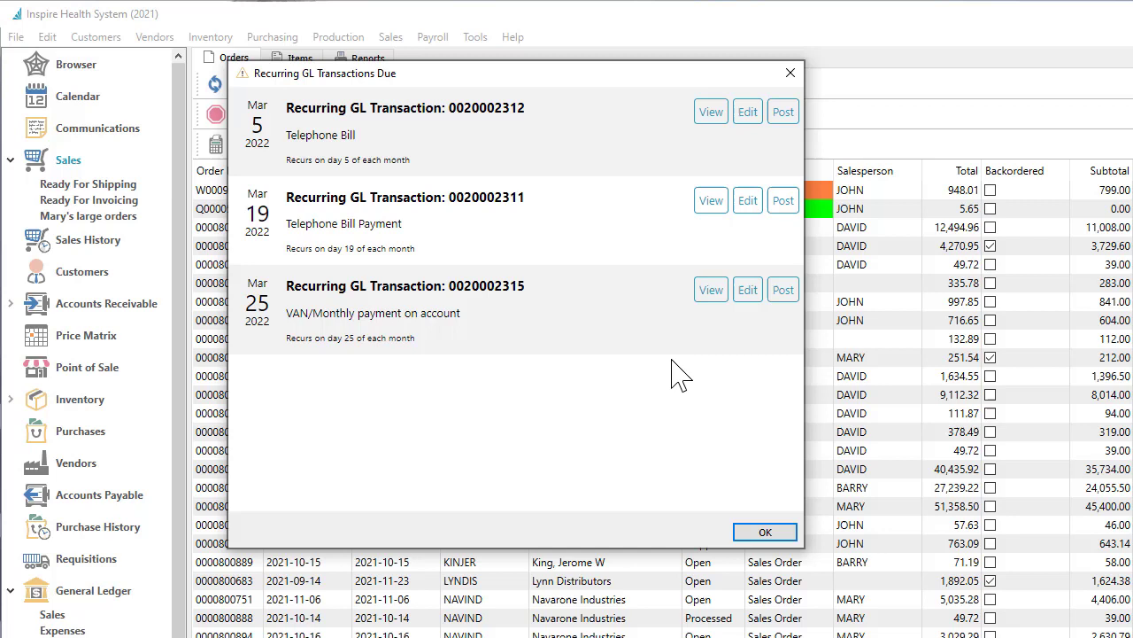
pyautogui.click(784, 291)
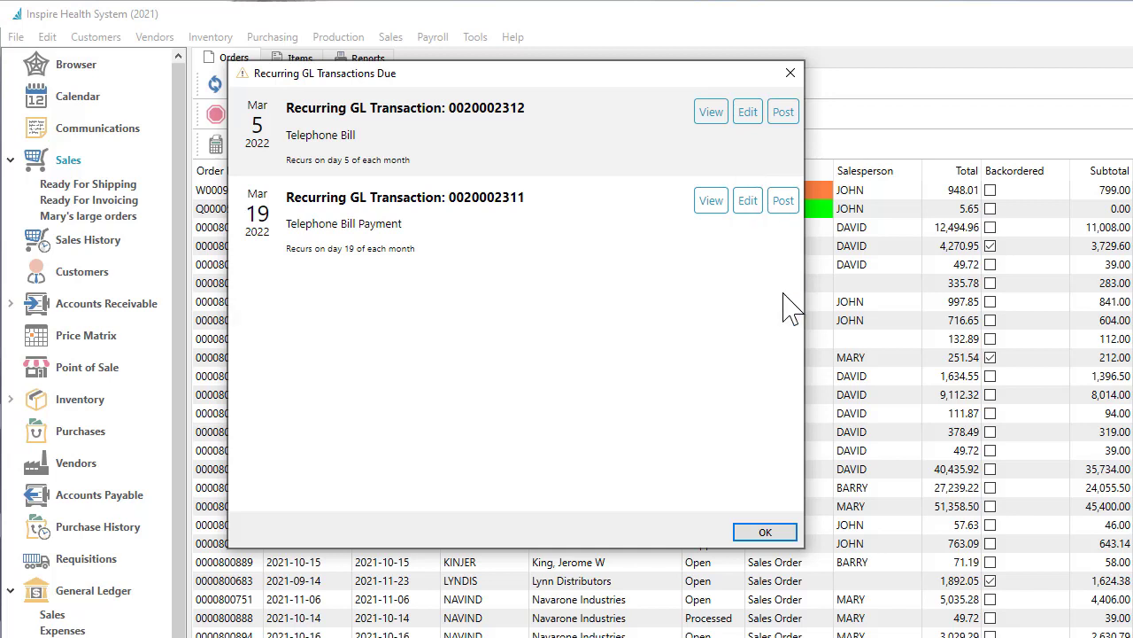
pyautogui.click(761, 533)
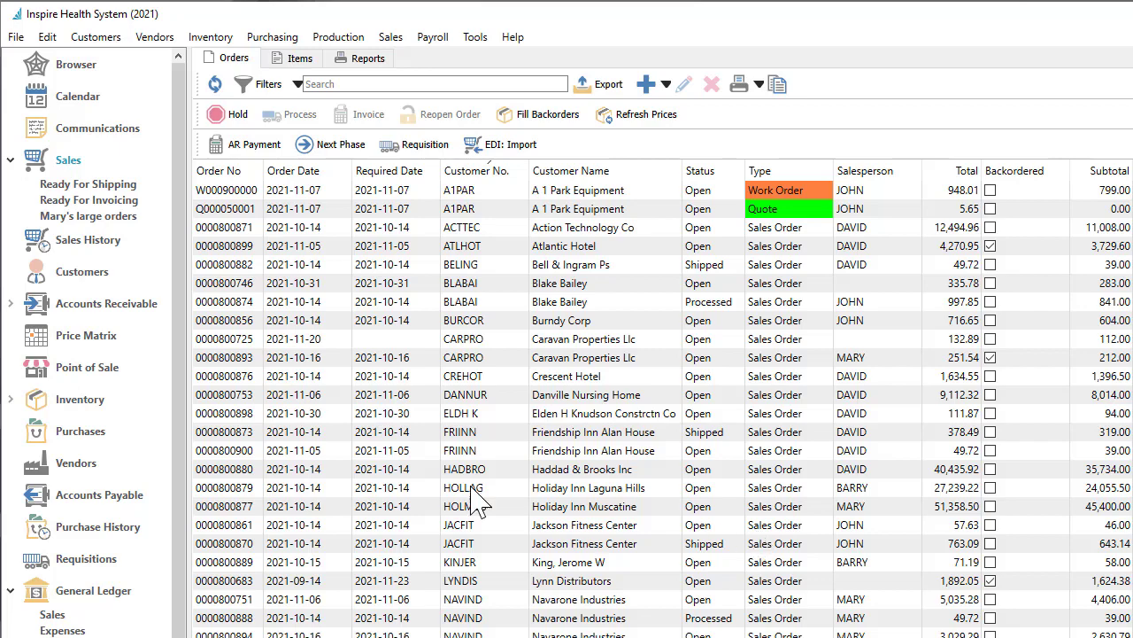
# Open Toronto Fitness Place's receivable account and mark the 131.19 and 1,170.39 invoices for payment.
pyautogui.click(101, 274)
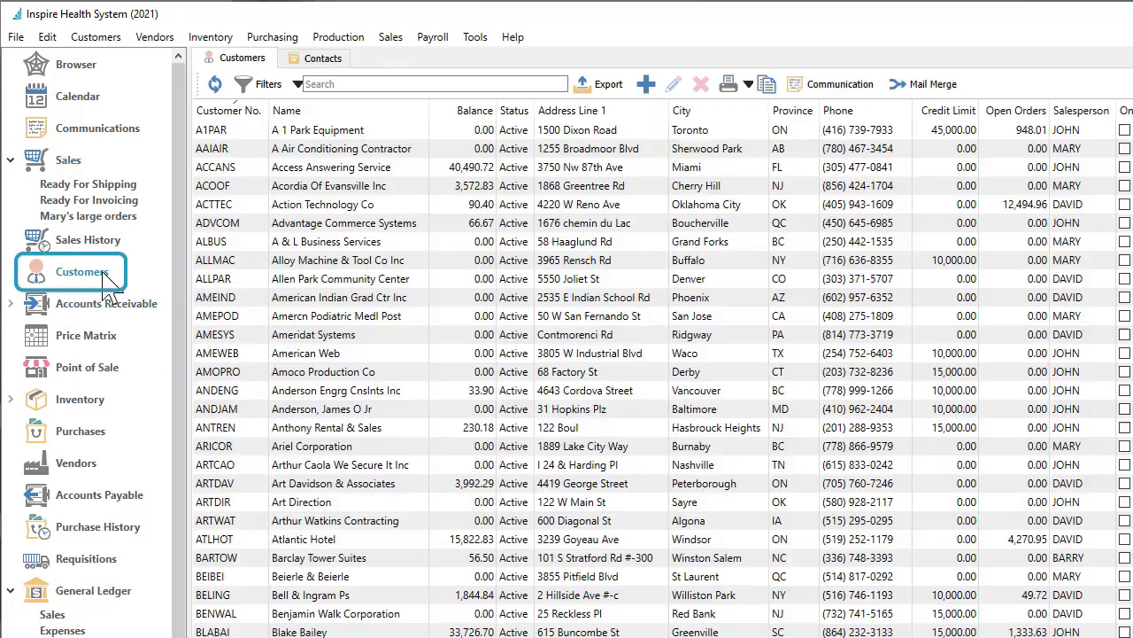
pyautogui.click(109, 312)
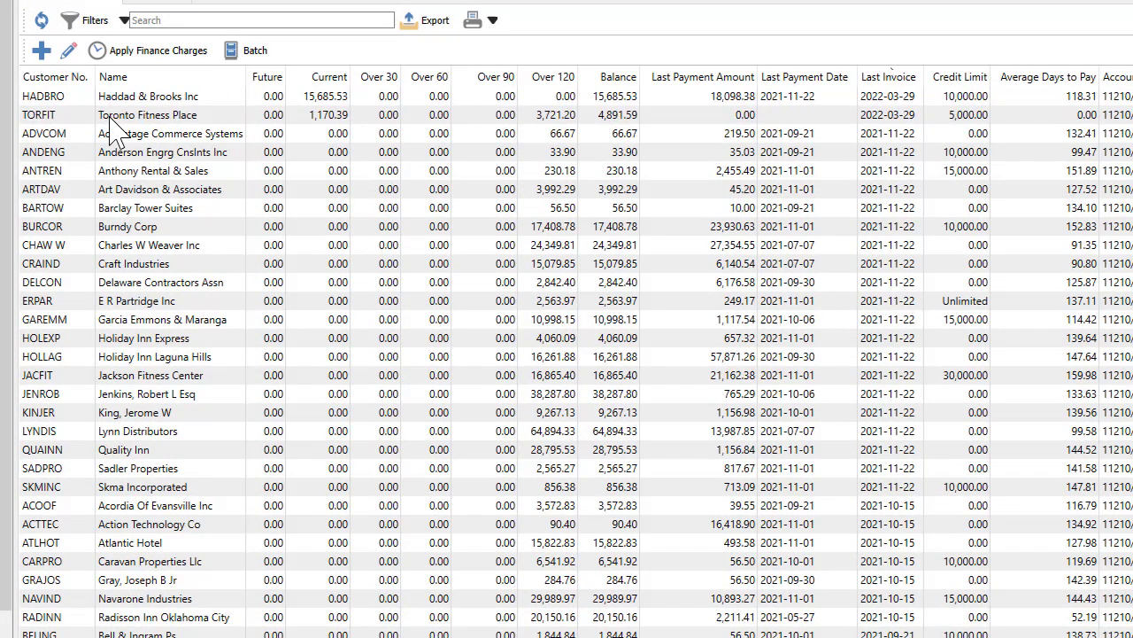
pyautogui.doubleClick(107, 115)
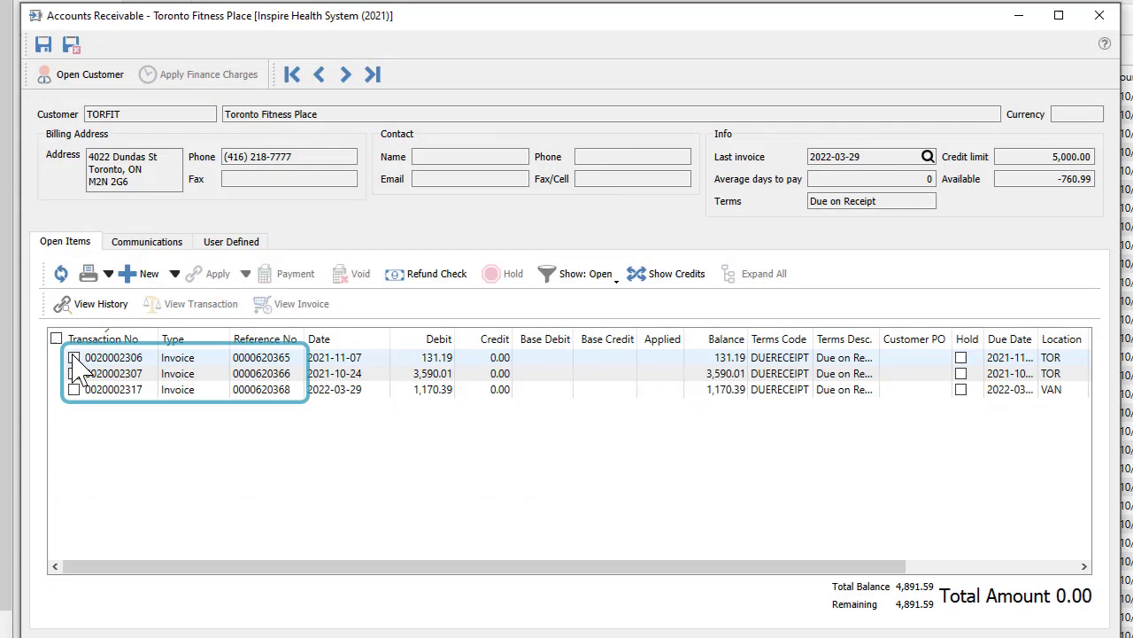
pyautogui.click(74, 357)
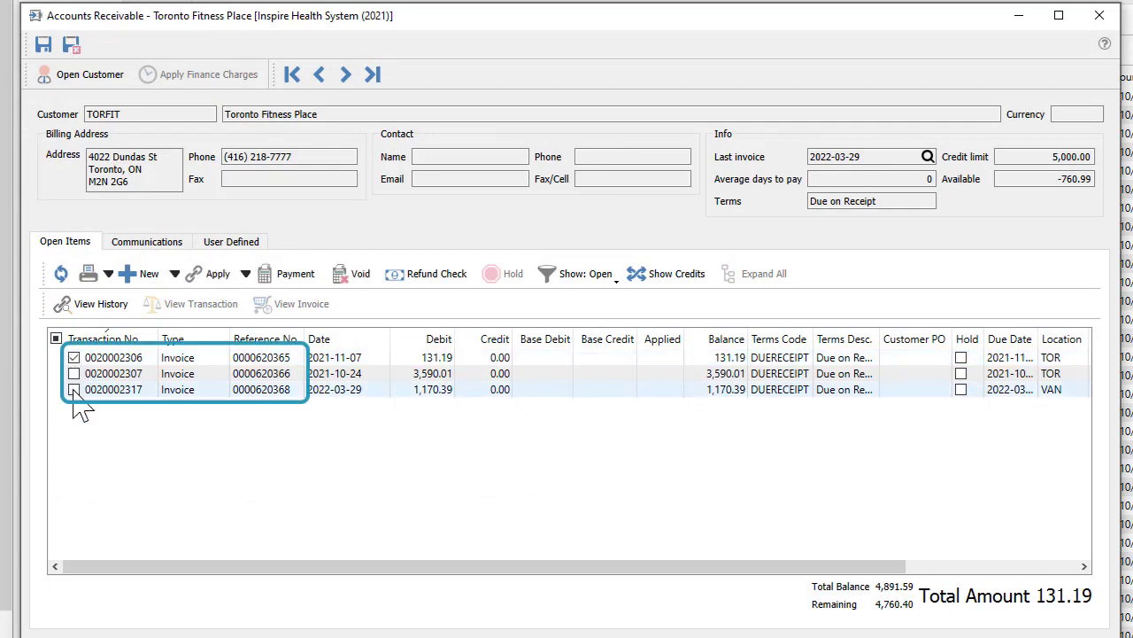
pyautogui.click(73, 389)
pyautogui.click(101, 392)
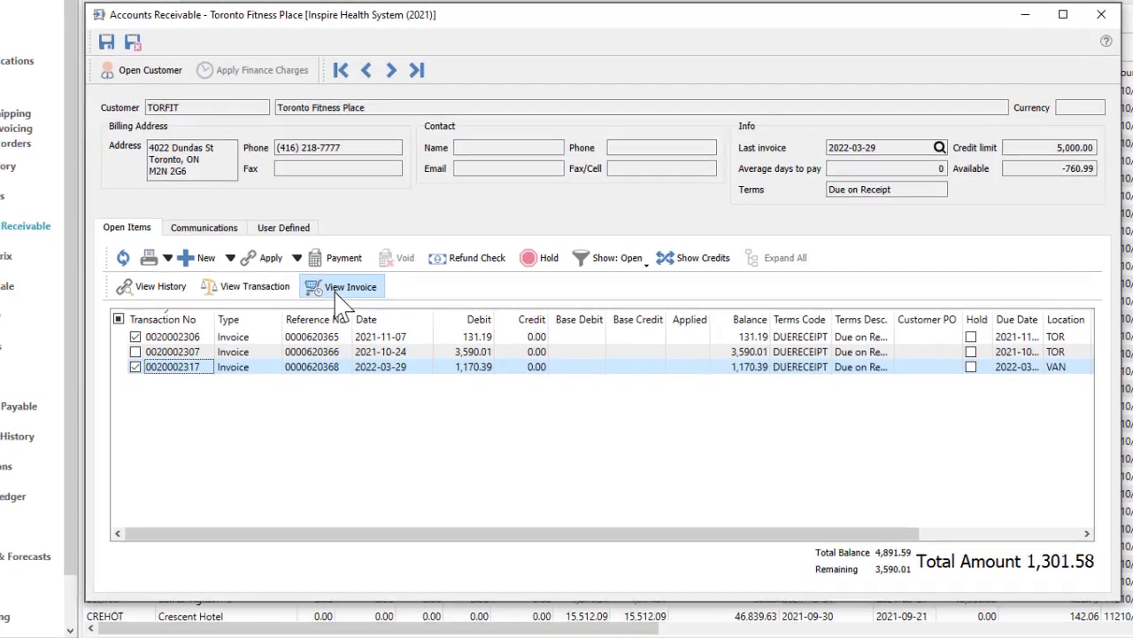
pyautogui.click(337, 289)
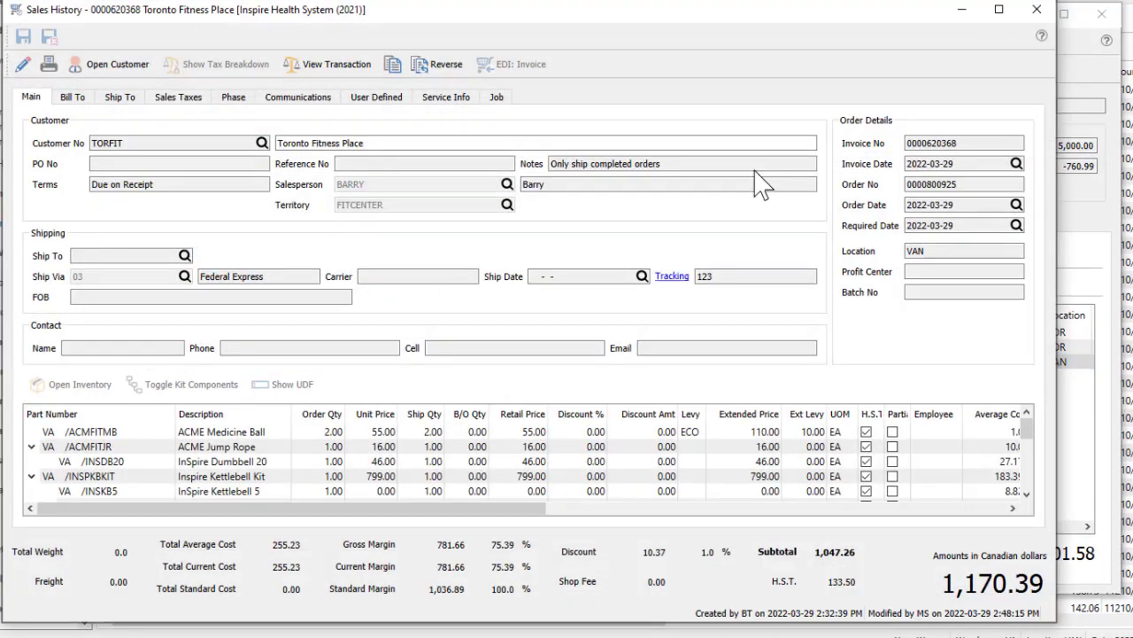
pyautogui.click(1036, 8)
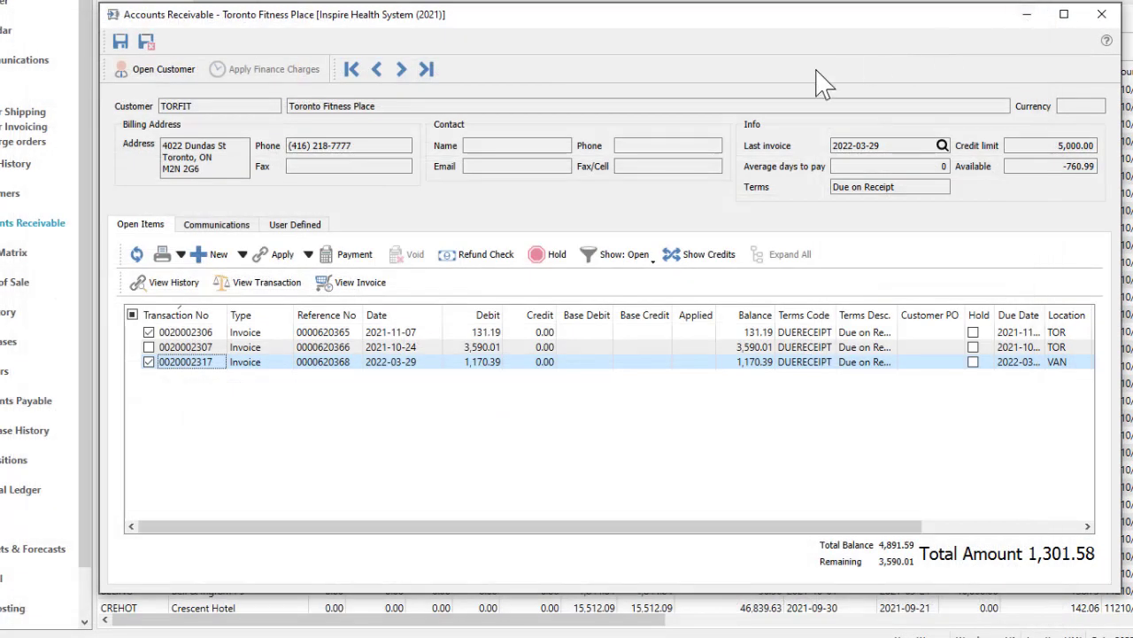
# Post the 1,301.58 cash payment and accept its balanced GL entry.
pyautogui.click(357, 257)
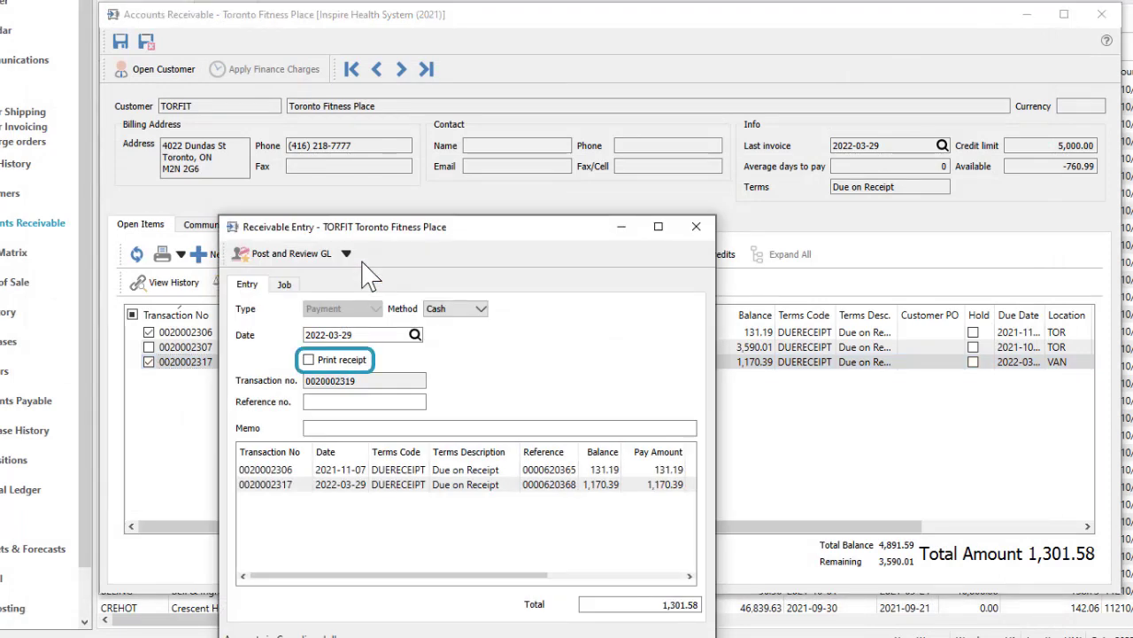
pyautogui.click(329, 257)
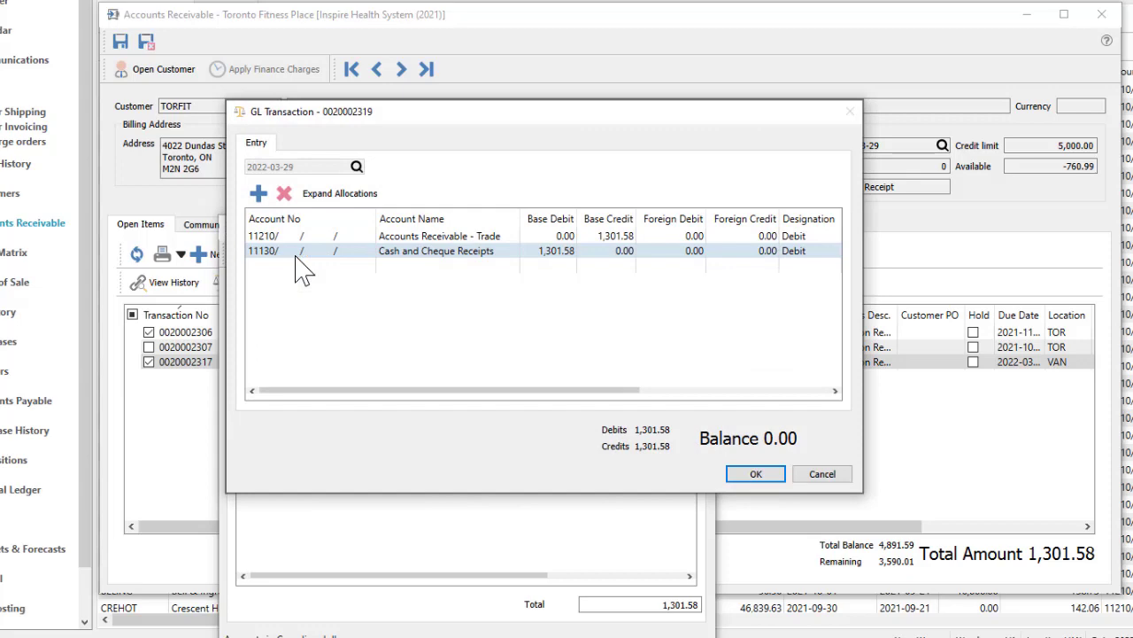
pyautogui.click(753, 475)
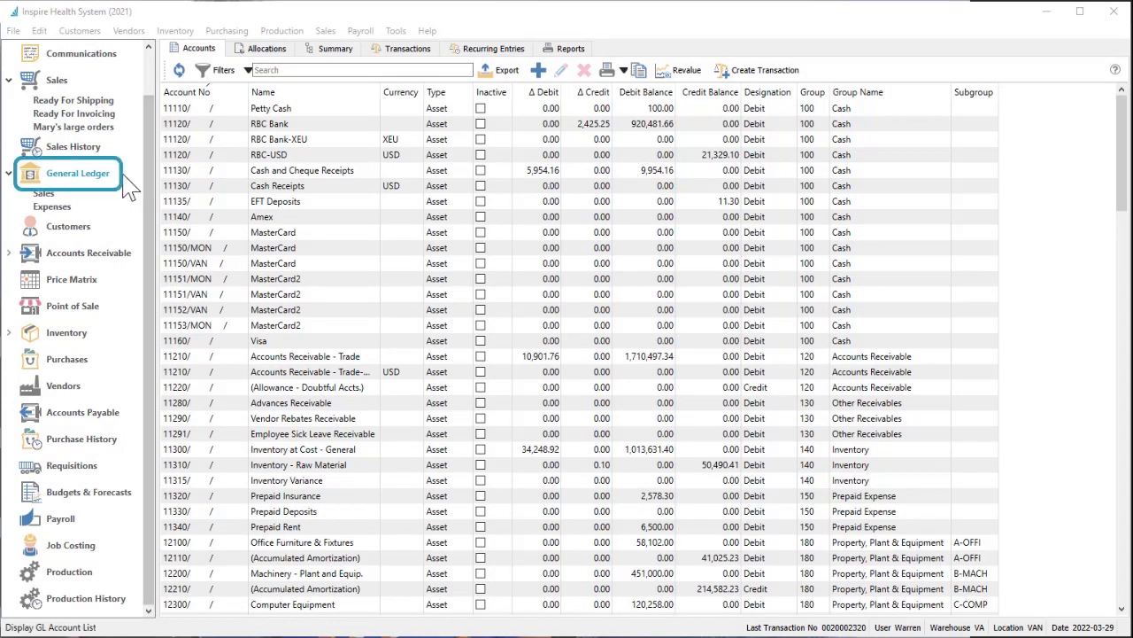
# Filter the GL transactions to the saved Sales filter (accounts 41100–41600) and export them to Excel.
pyautogui.click(380, 57)
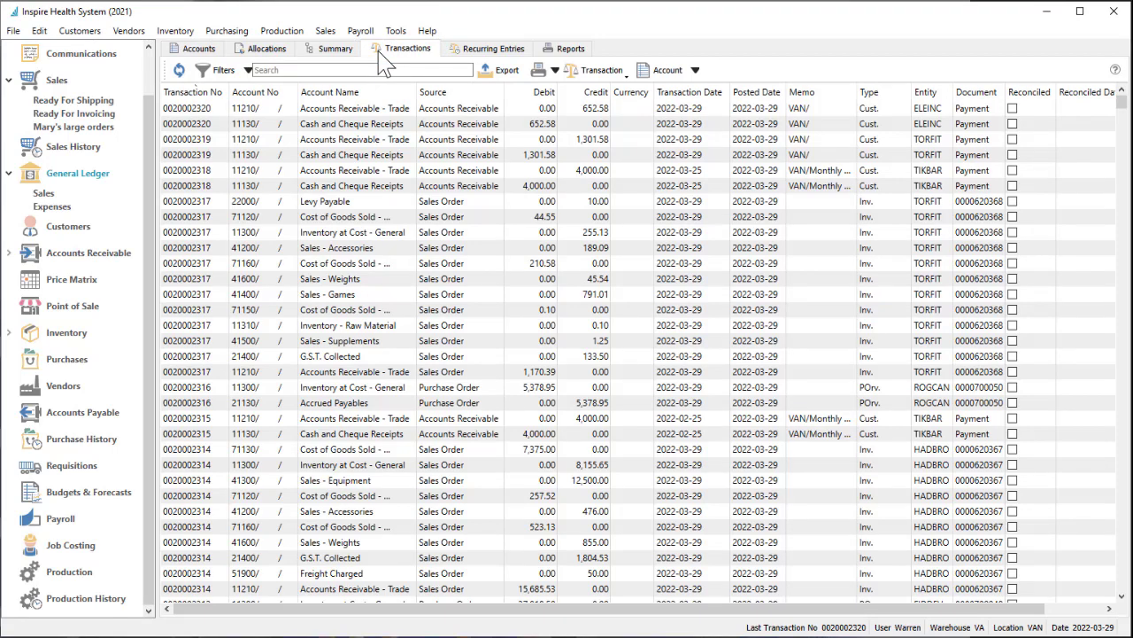
pyautogui.click(248, 71)
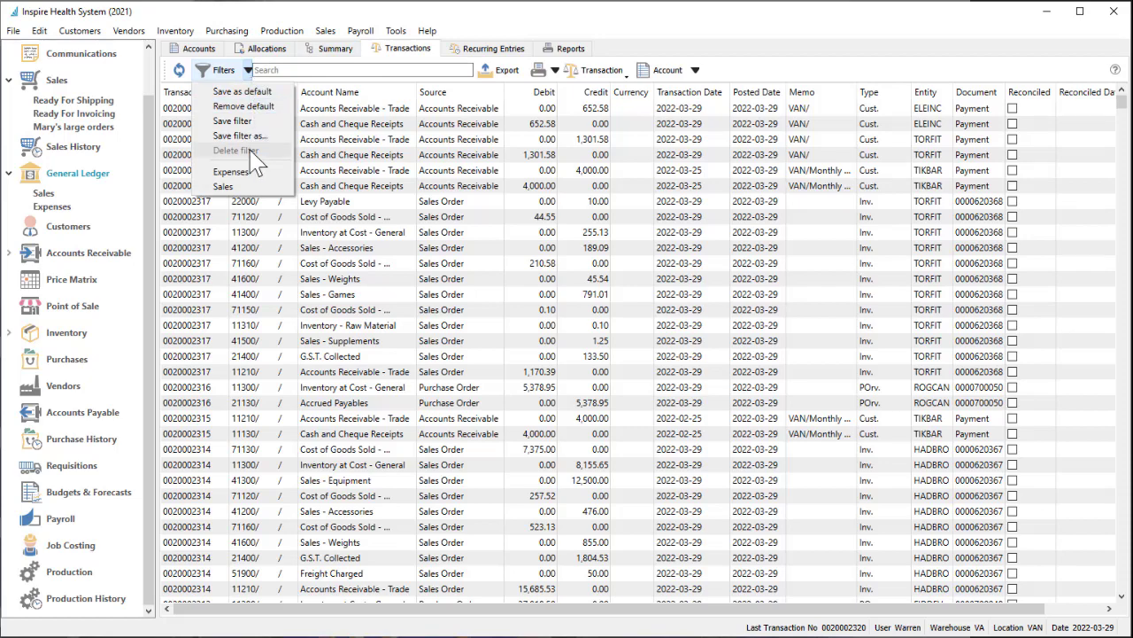
pyautogui.click(232, 186)
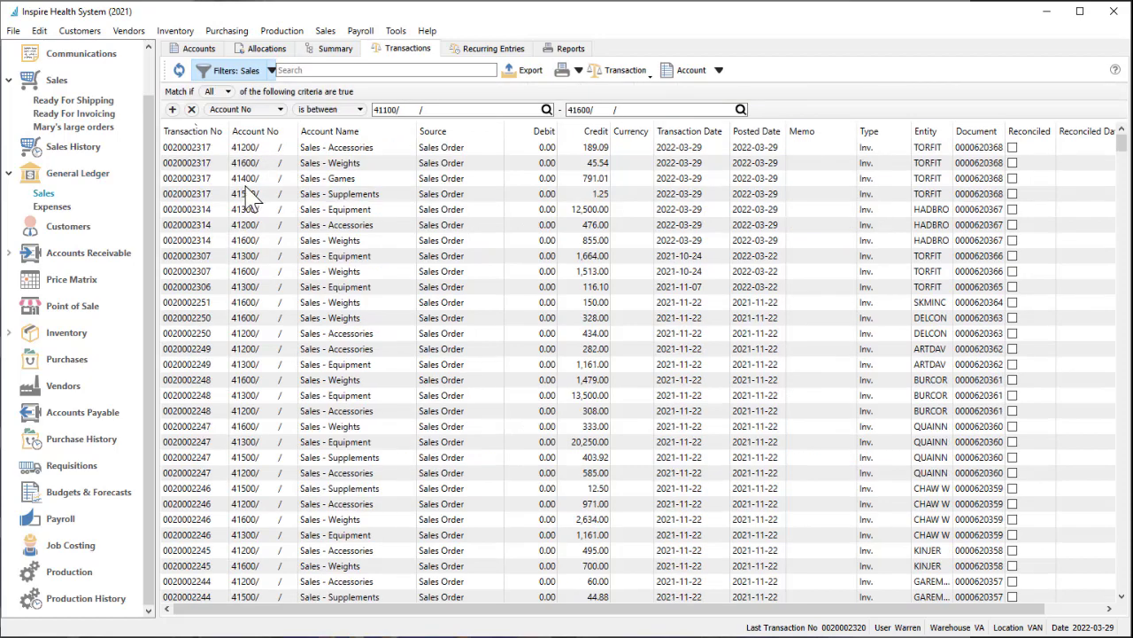
pyautogui.click(524, 70)
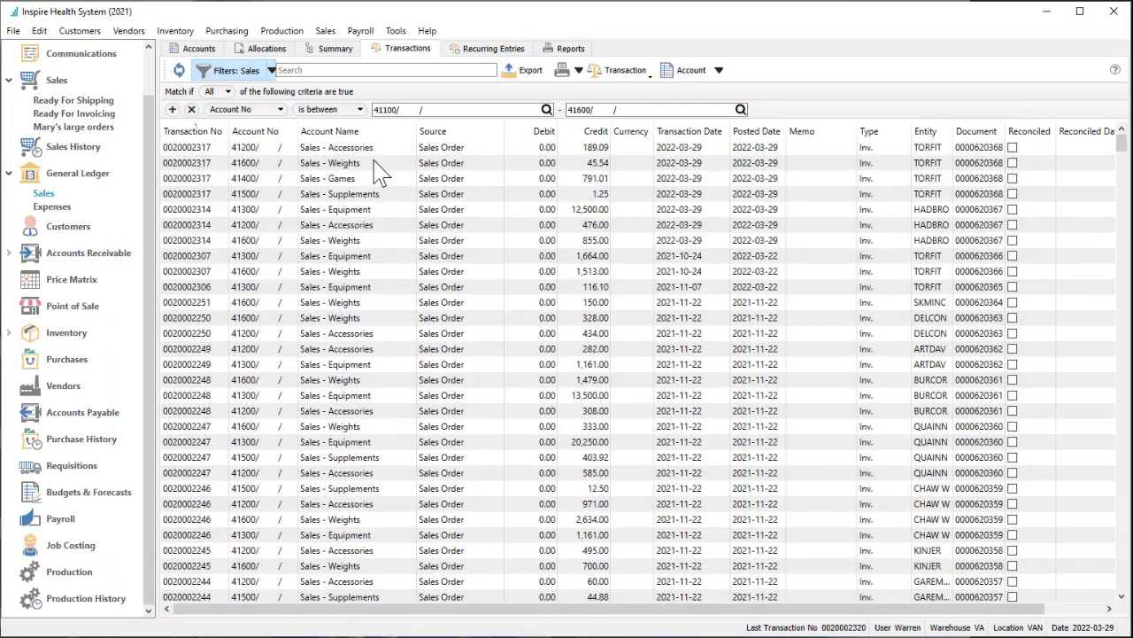
pyautogui.click(378, 169)
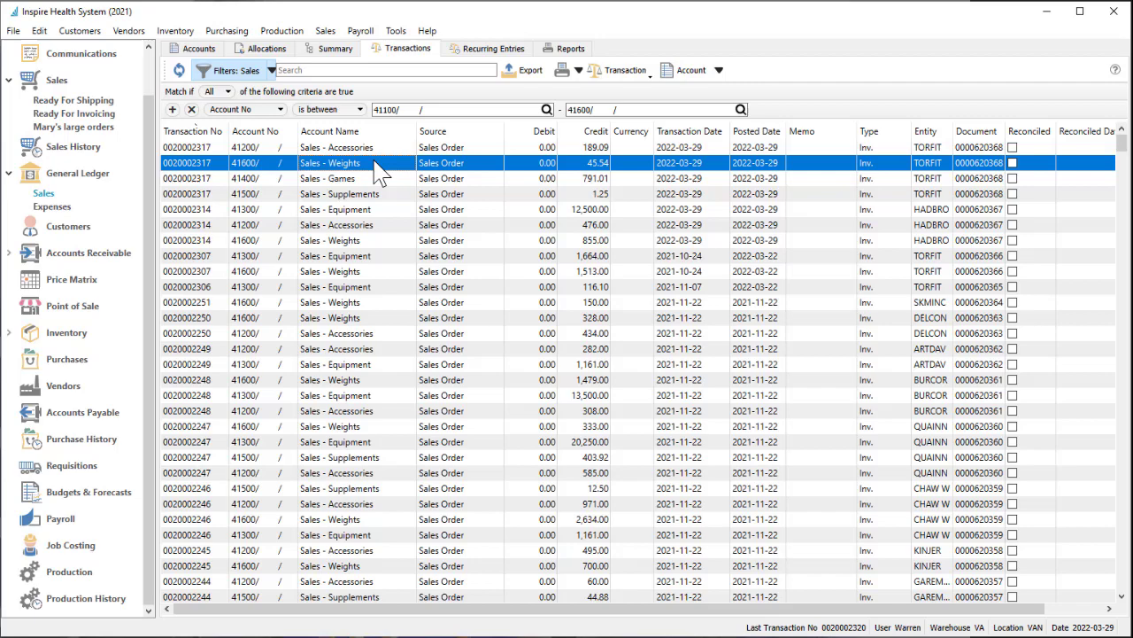
pyautogui.doubleClick(378, 168)
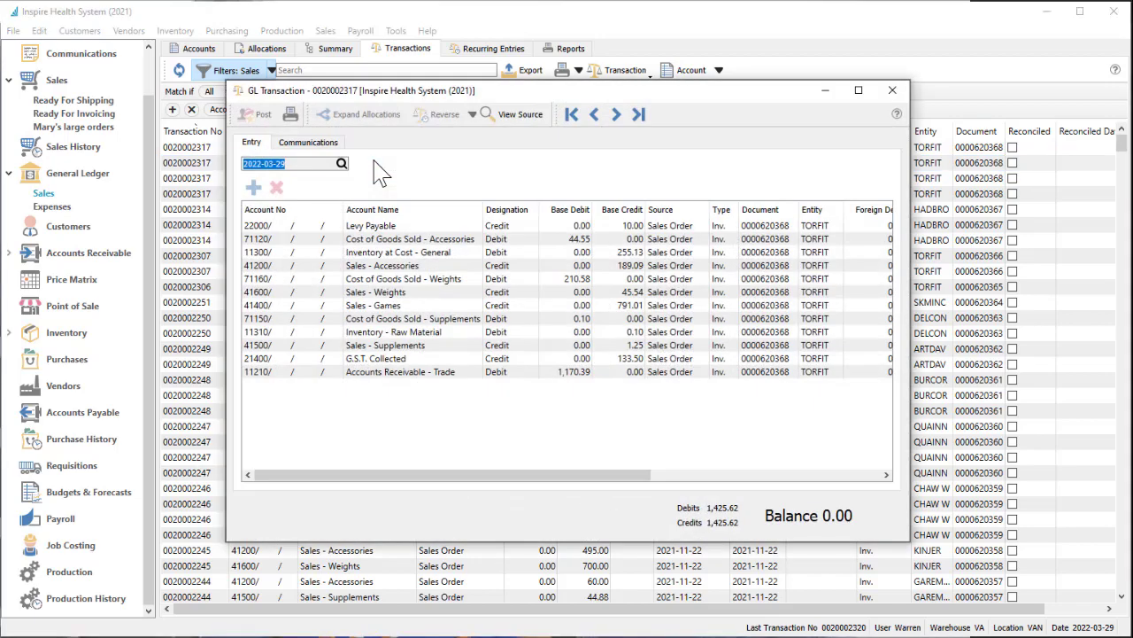
pyautogui.click(486, 118)
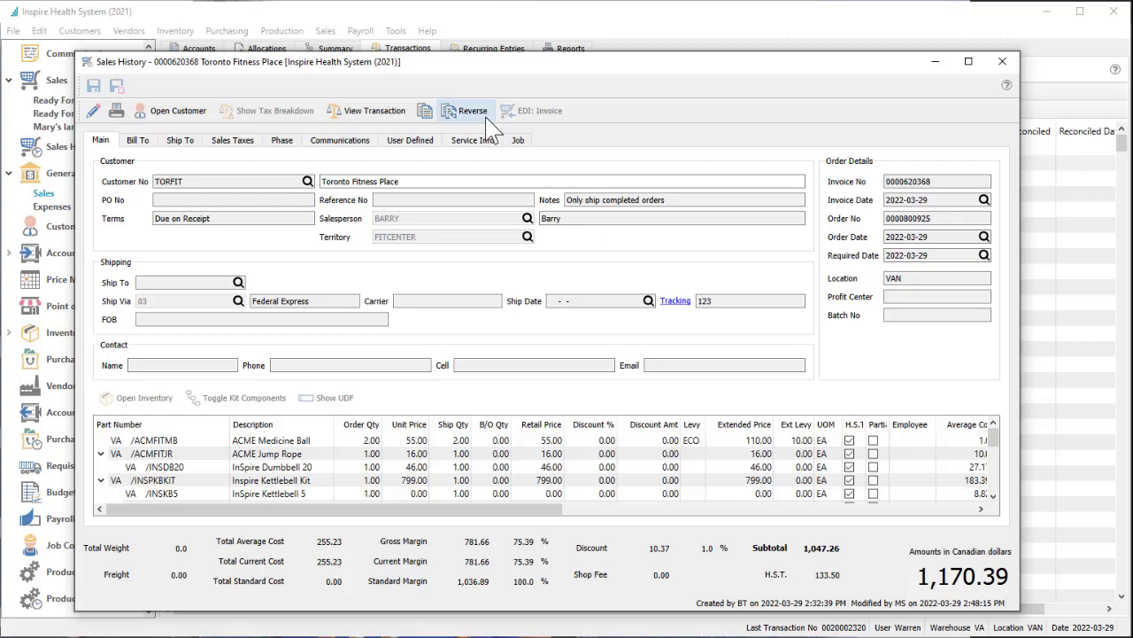